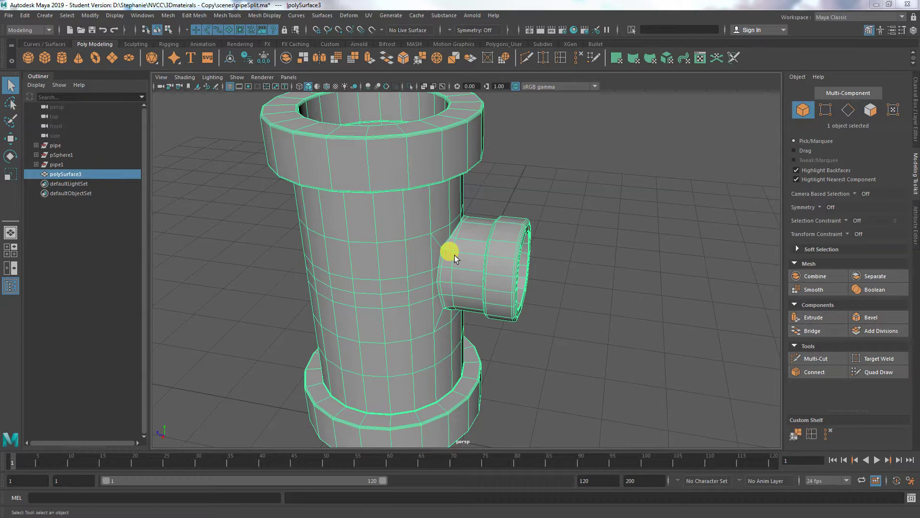
Examine the pipe's side branch and its junction with the main cylinder from several angles, in unsmoothed display.
mouse_move(455, 256)
left_mouse_down("alt")
mouse_move(483, 266)
mouse_move(470, 260)
left_mouse_up("alt")
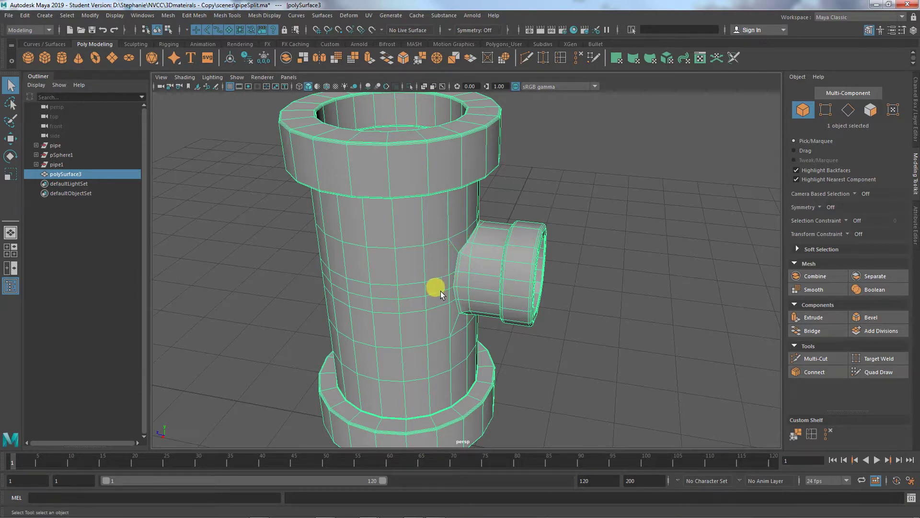
right_click_drag(439, 292, 609, 303, "alt")
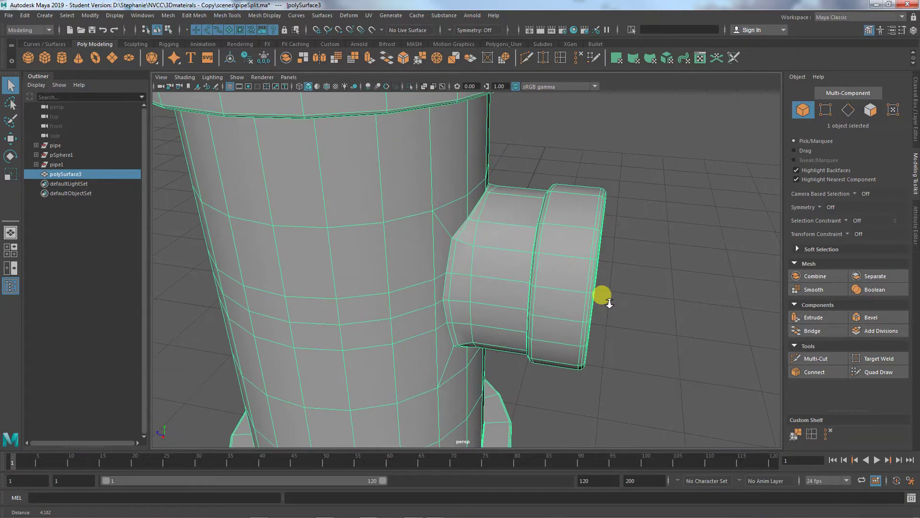
scroll(496, 272, "down", 8)
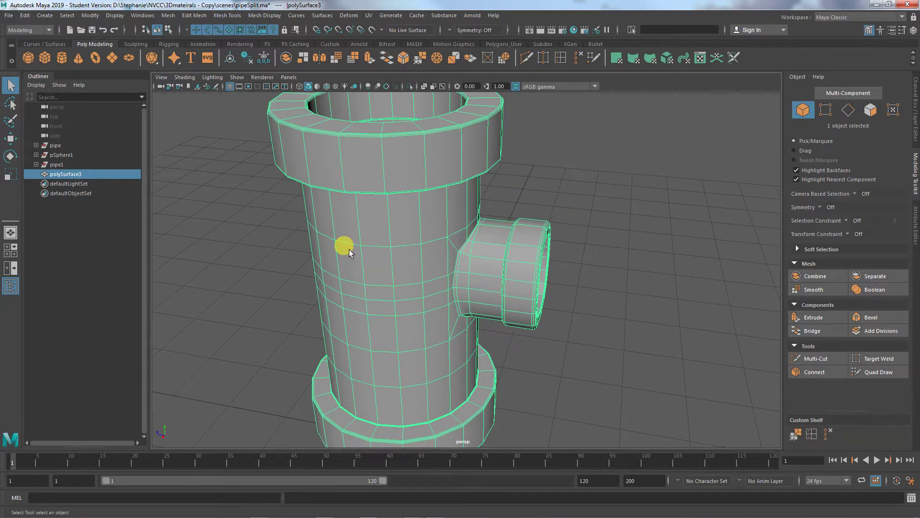
left_click_drag(345, 247, 473, 304, "alt")
left_click(631, 344)
left_click_drag(631, 344, 579, 335, "alt")
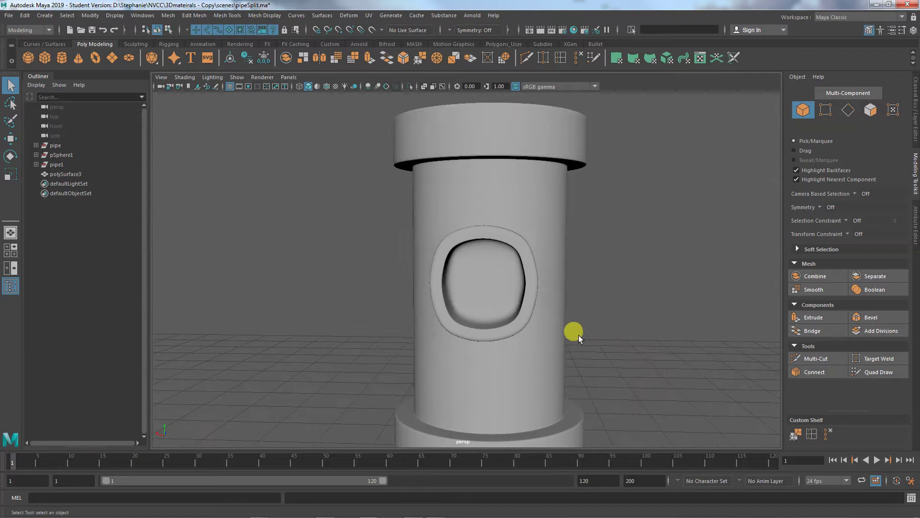
left_click(506, 246)
key("1")
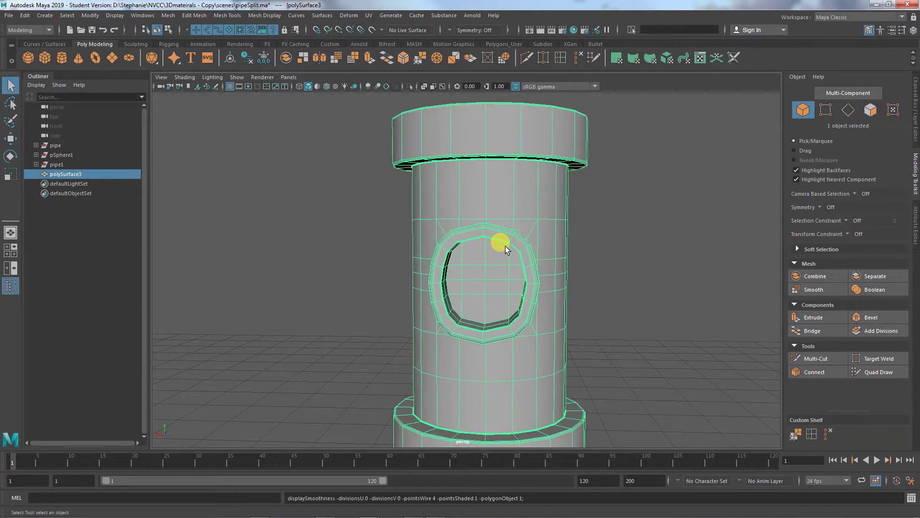
left_click_drag(494, 281, 575, 293, "alt")
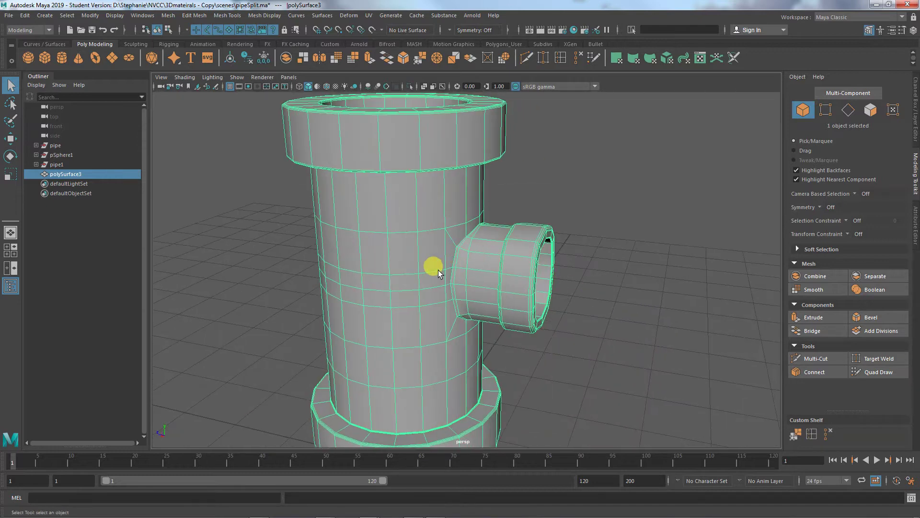
right_click_drag(444, 272, 571, 298, "alt")
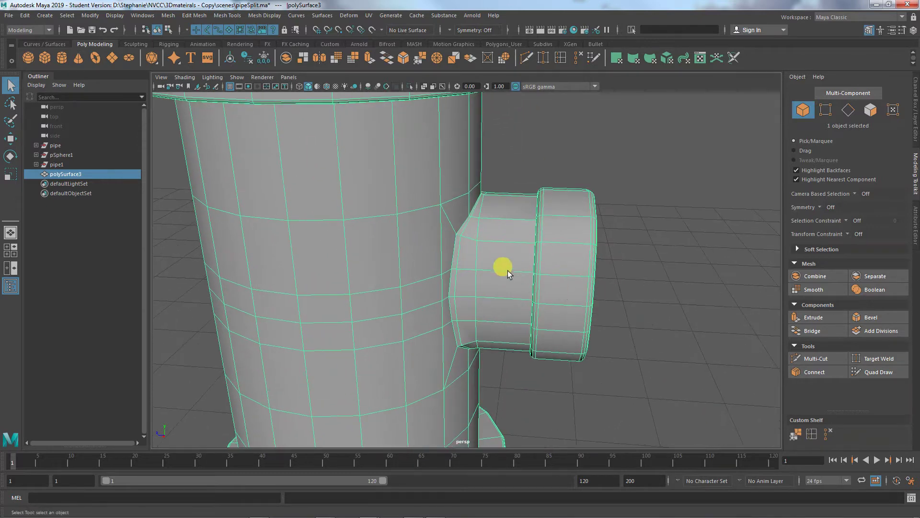
Create a polygon sphere and move it clear of the pipe, on the side opposite the branch.
right_click_drag(430, 255, 152, 141, "alt")
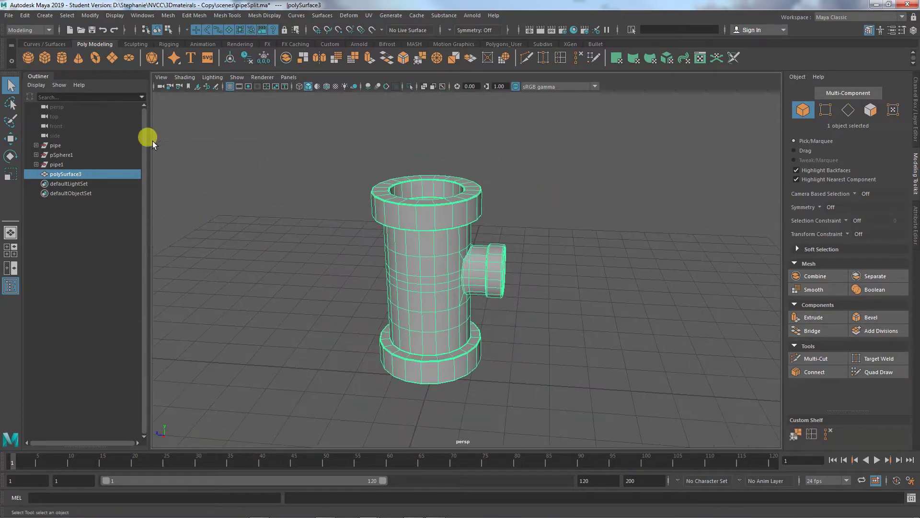
left_click(26, 59)
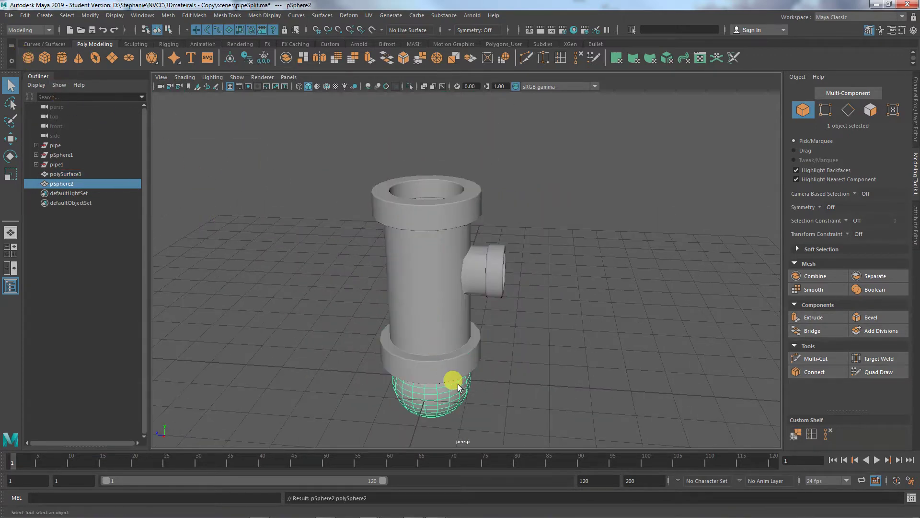
key("w")
left_click_drag(390, 376, 232, 276)
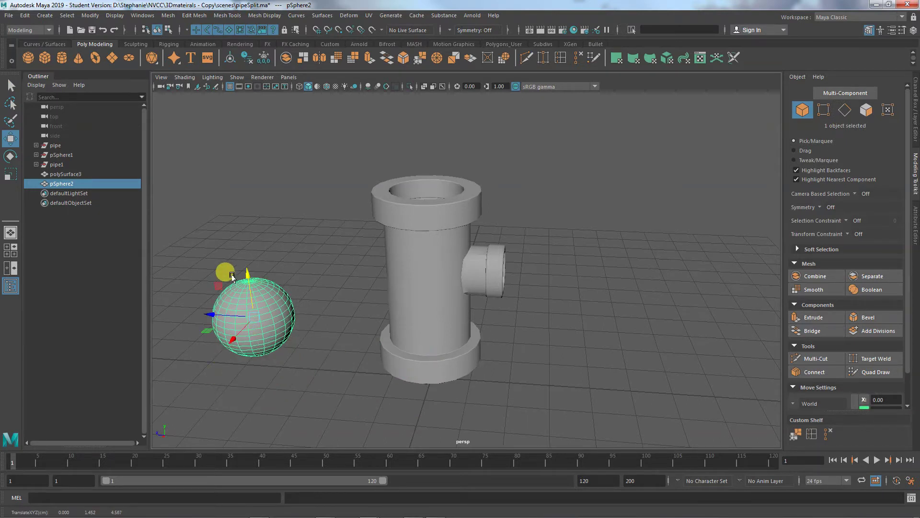
Try combining the polySurface3 pipe and the sphere into one mesh, and undo the combine.
left_click(456, 353, "shift")
right_click_drag(399, 244, 345, 245)
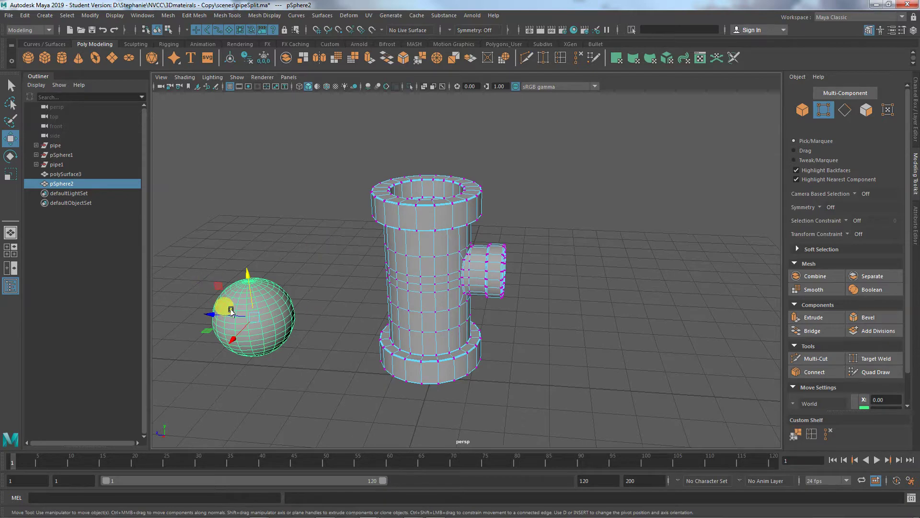
right_click_drag(414, 244, 476, 234)
left_click(424, 320)
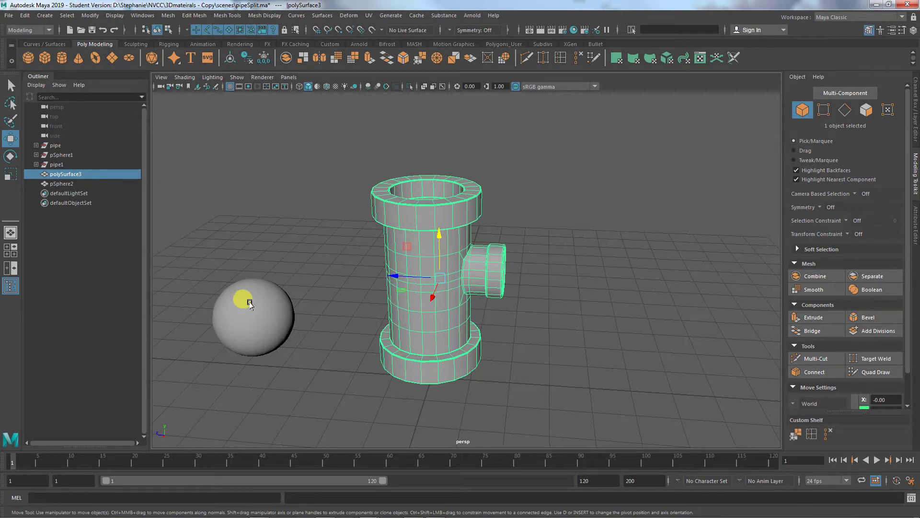
left_click_drag(209, 214, 392, 281, "shift")
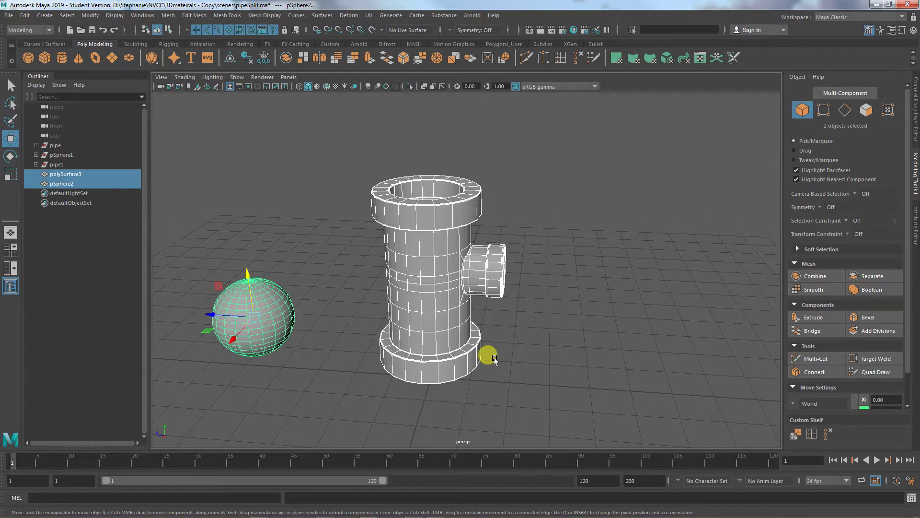
left_click(817, 277)
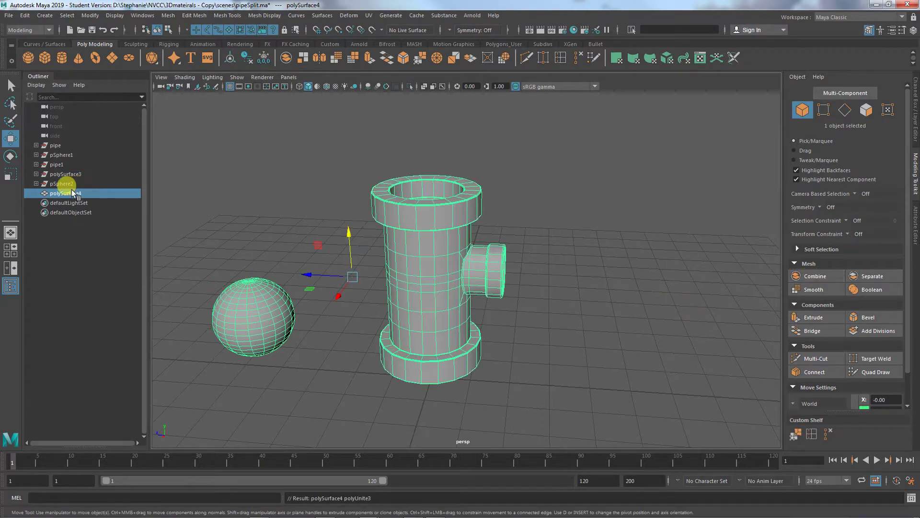
key("ctrl+z")
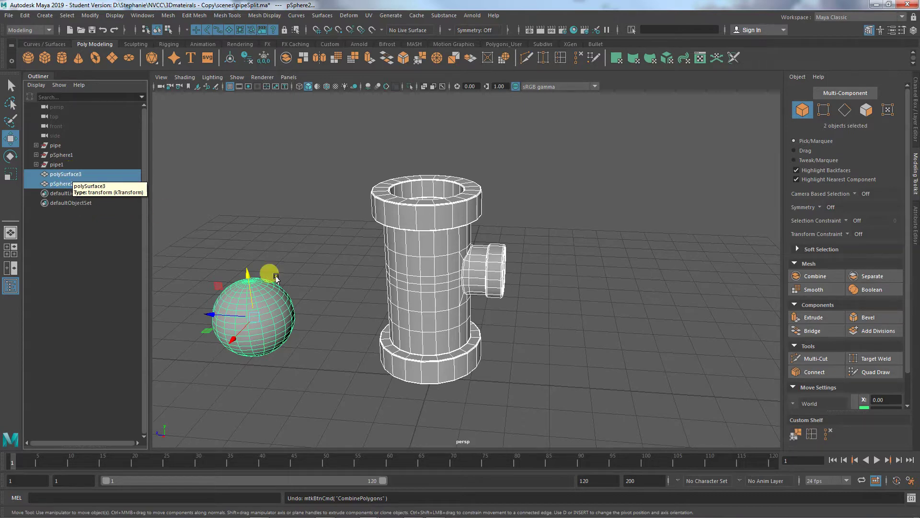
Rename the pipe object polySurface3 as pipe2.
left_click(411, 267)
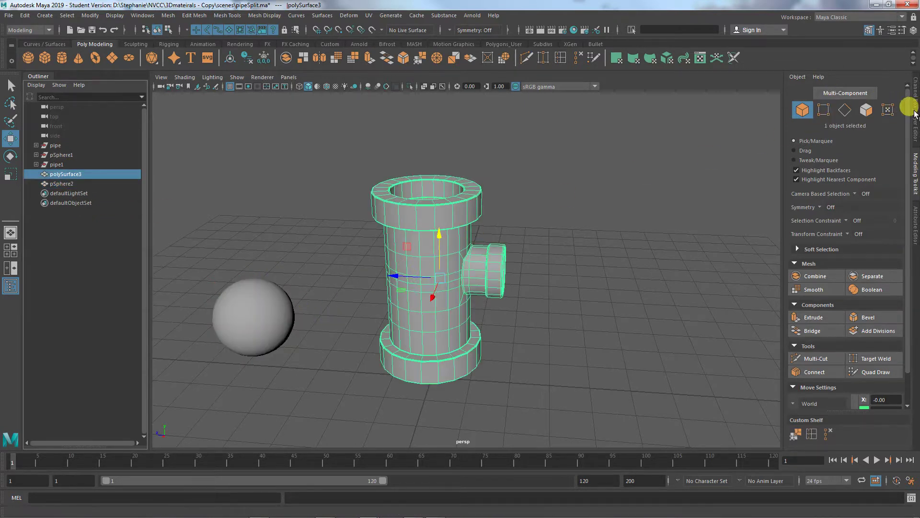
left_click(915, 107)
left_click(814, 96)
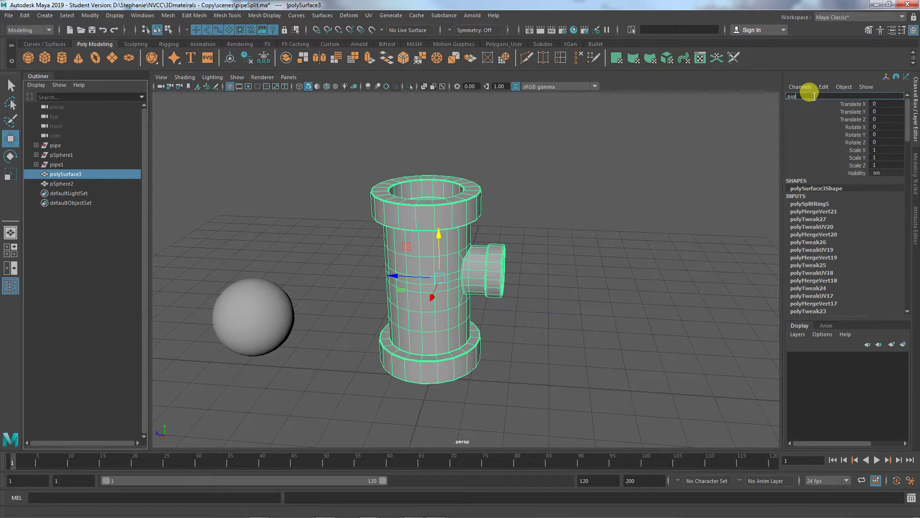
type("pipe2")
key("Return")
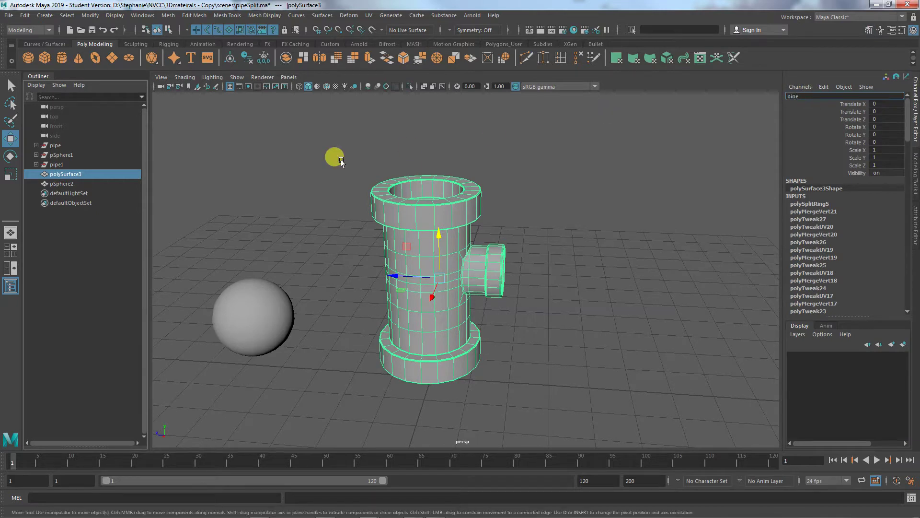
Rename the polygon sphere as sphere.
left_click(65, 181)
left_click(806, 96)
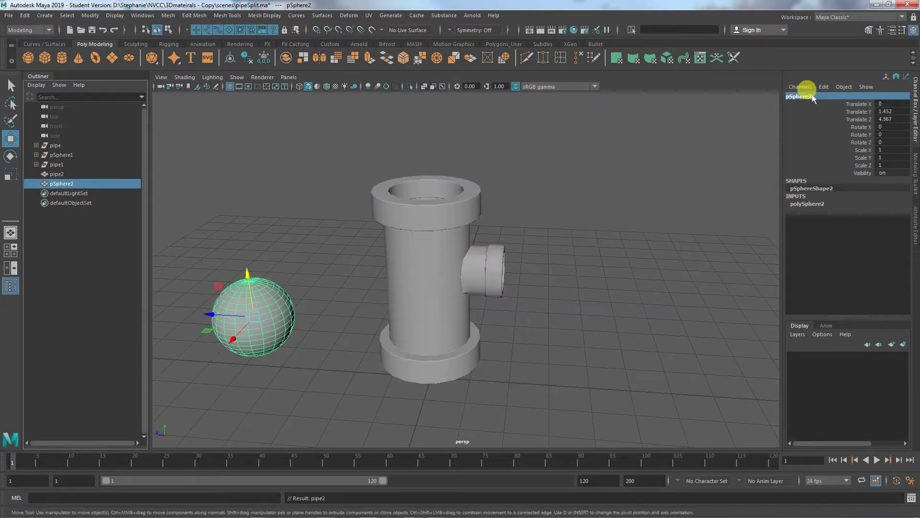
type("sph")
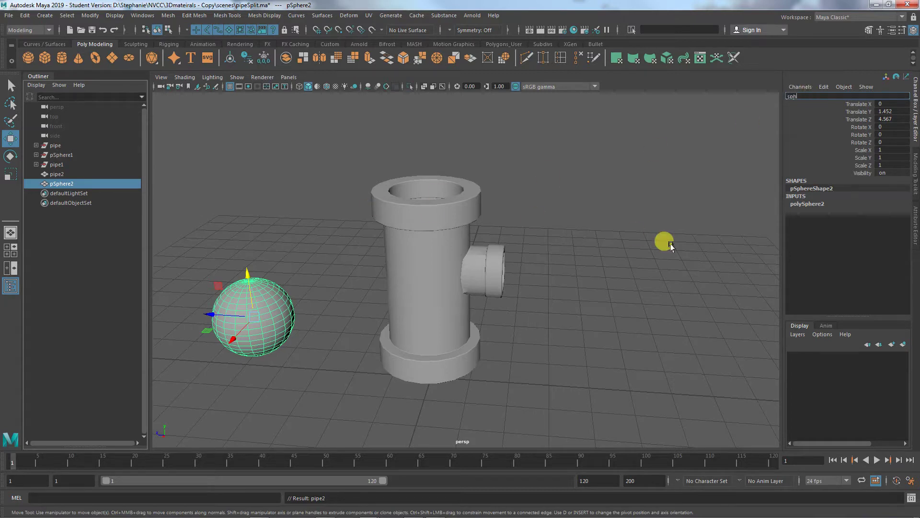
type("ere")
key("Return")
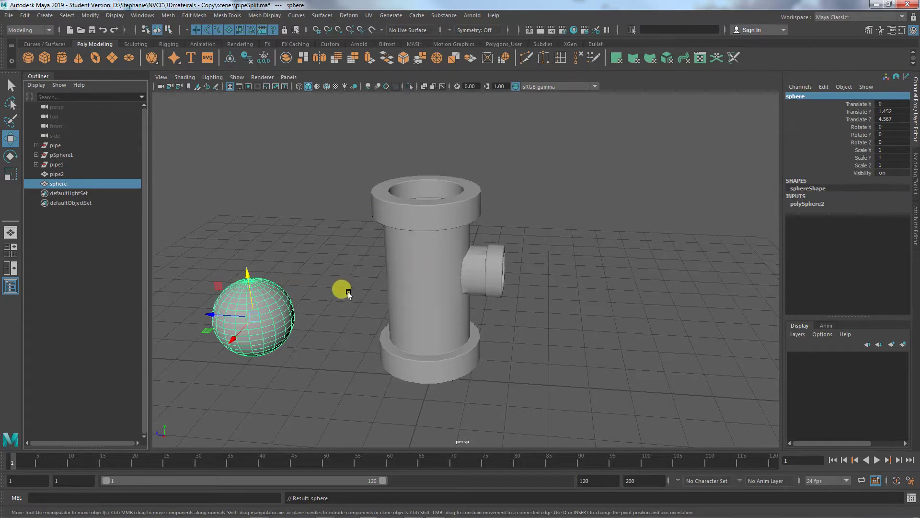
Select pipe2 first and the sphere second, try combining them into one mesh, and undo the combine.
left_click(406, 289, "shift")
left_click(348, 320)
left_click(392, 308)
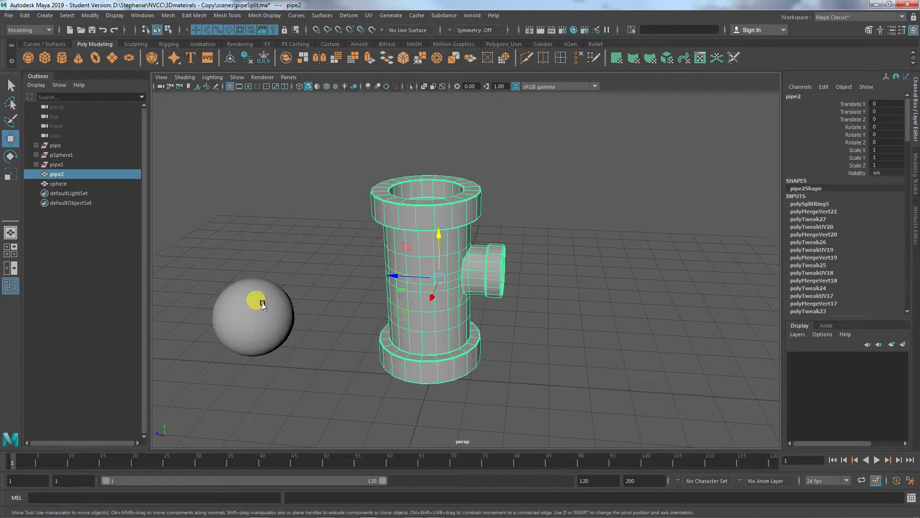
left_click(251, 302, "shift")
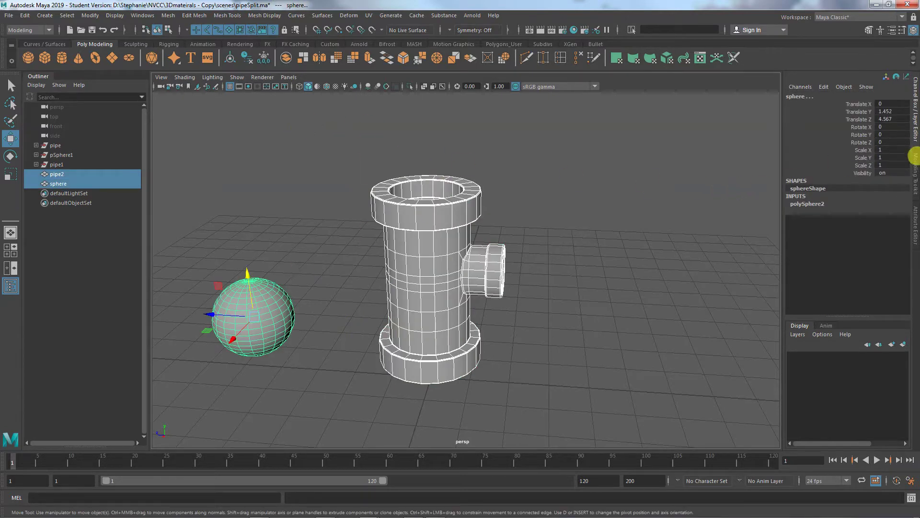
left_click(913, 170)
left_click(815, 277)
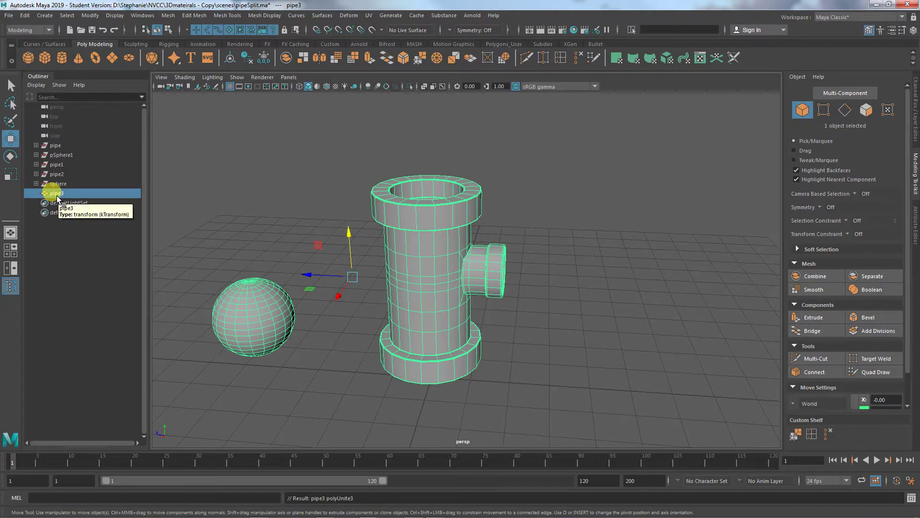
key("ctrl+z")
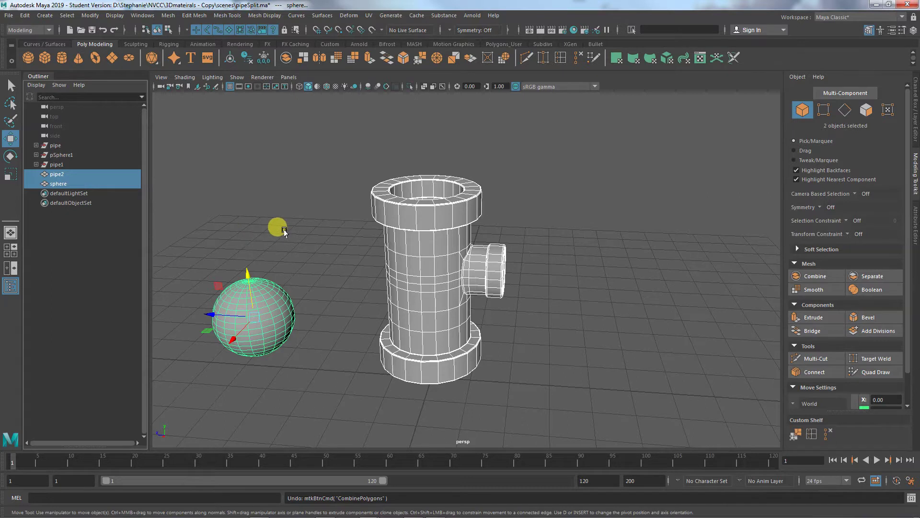
Combine pipe2 and the sphere again, and take back both the combine and the sphere so only pipe2 remains.
left_click(798, 274)
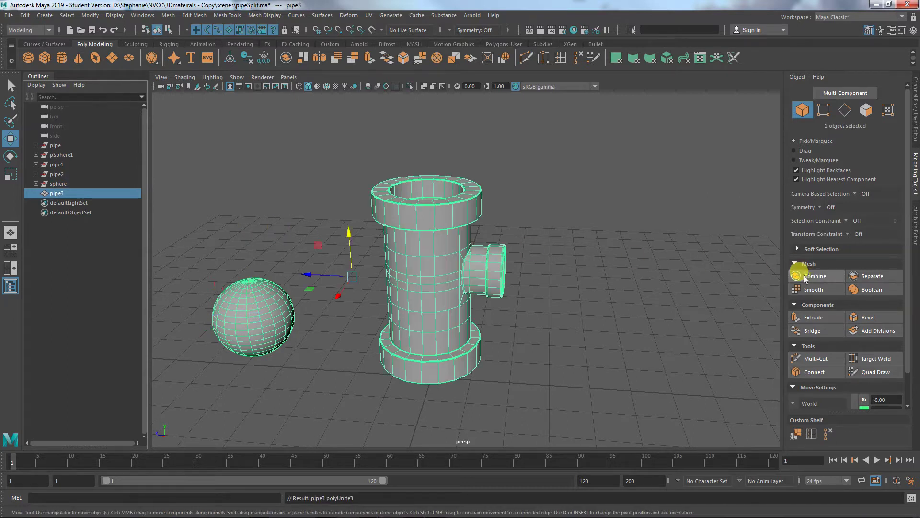
mouse_move(445, 244)
right_mouse_down()
mouse_move(445, 284)
mouse_move(395, 244)
mouse_move(444, 238)
right_mouse_up()
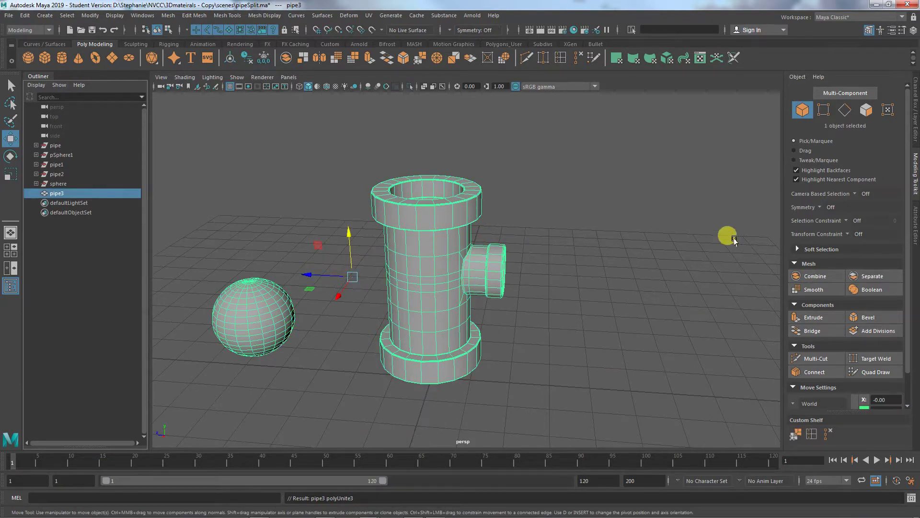
left_click(913, 126)
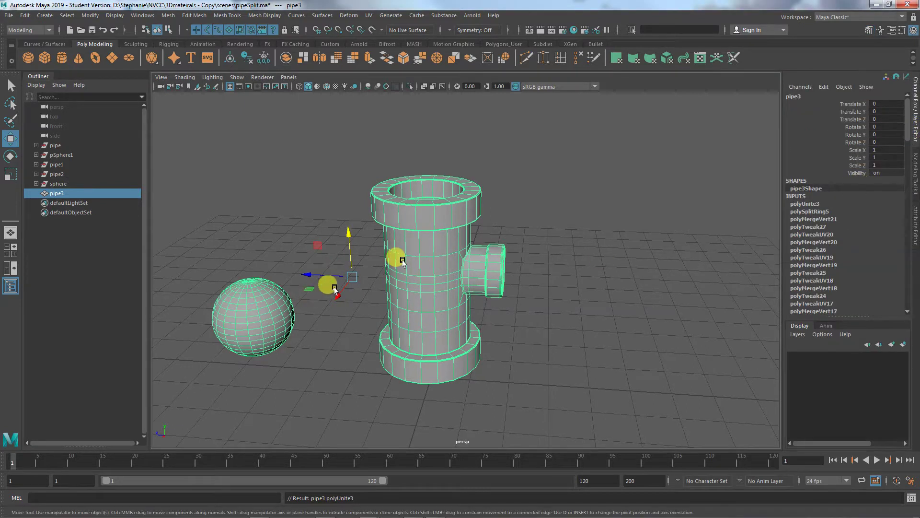
key("ctrl+z")
key("ctrl+z")
key("ctrl+z")
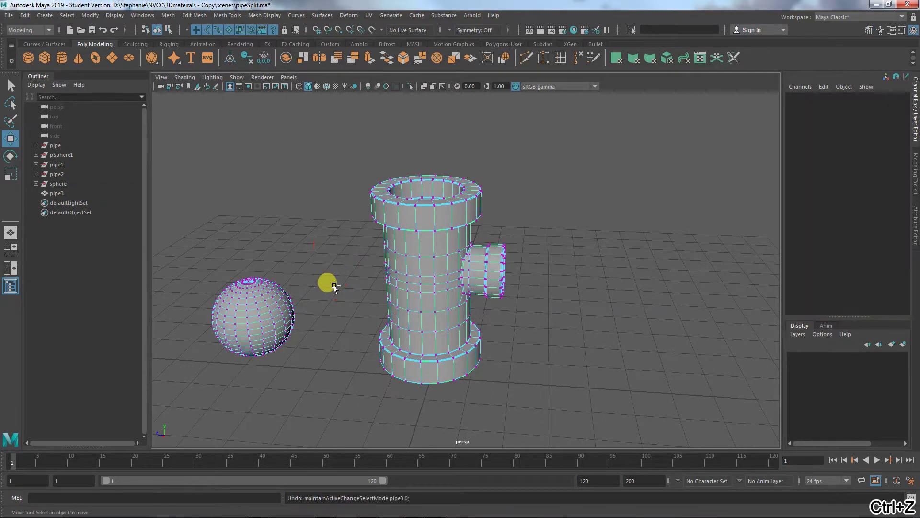
key("ctrl+z")
key("ctrl+z")
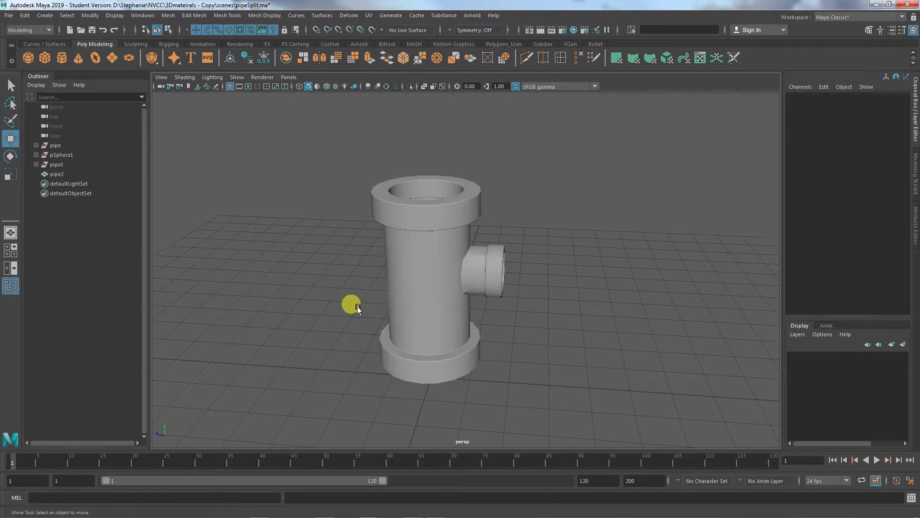
Switch pipe2 to face selection and select one face of the thin ring where the side branch meets the main cylinder.
left_click(382, 298)
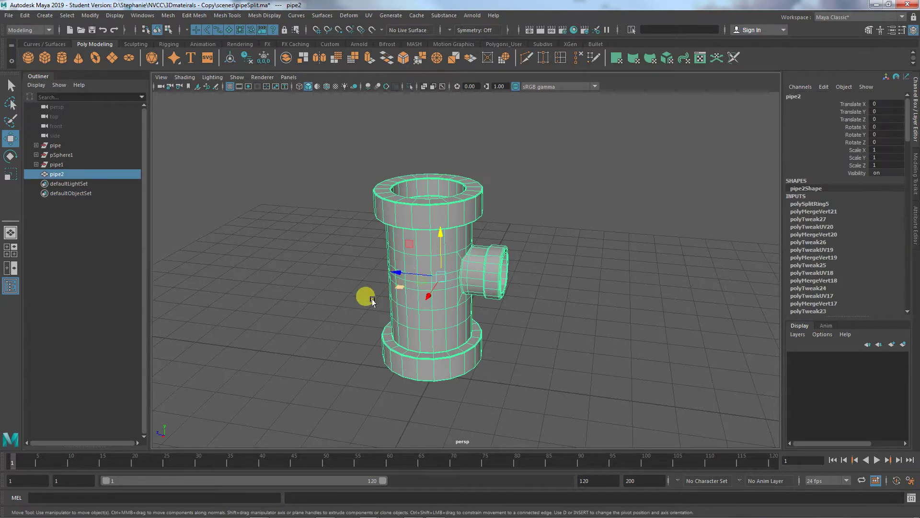
right_click_drag(371, 299, 610, 302, "alt")
left_click_drag(611, 302, 532, 325, "alt")
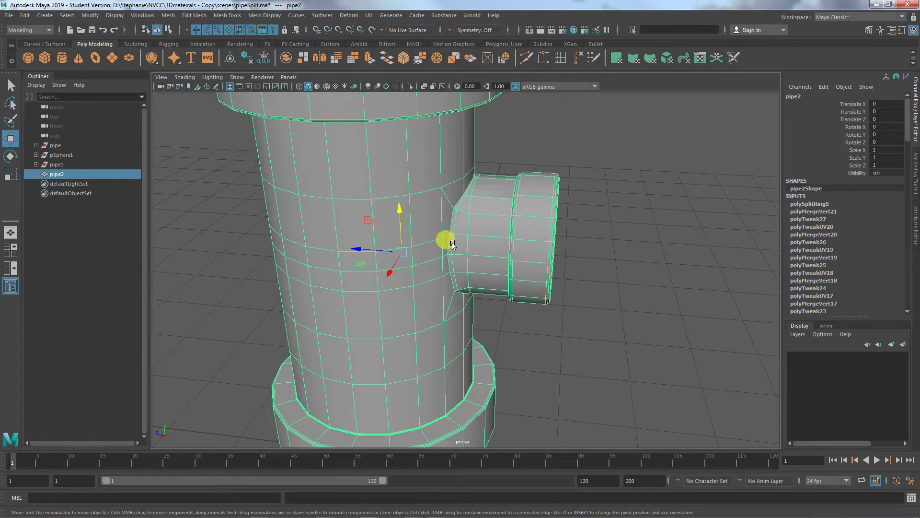
right_click_drag(476, 238, 476, 264)
left_click(442, 220)
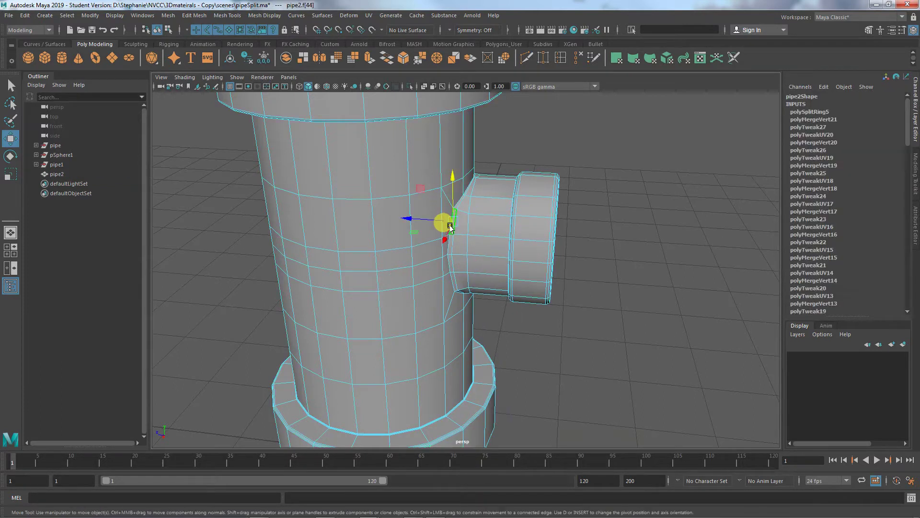
Try to select the thin ring of faces around the branch joint as one face loop.
mouse_move(450, 228)
left_mouse_down("alt")
mouse_move(471, 241)
mouse_move(465, 235)
left_mouse_up("alt")
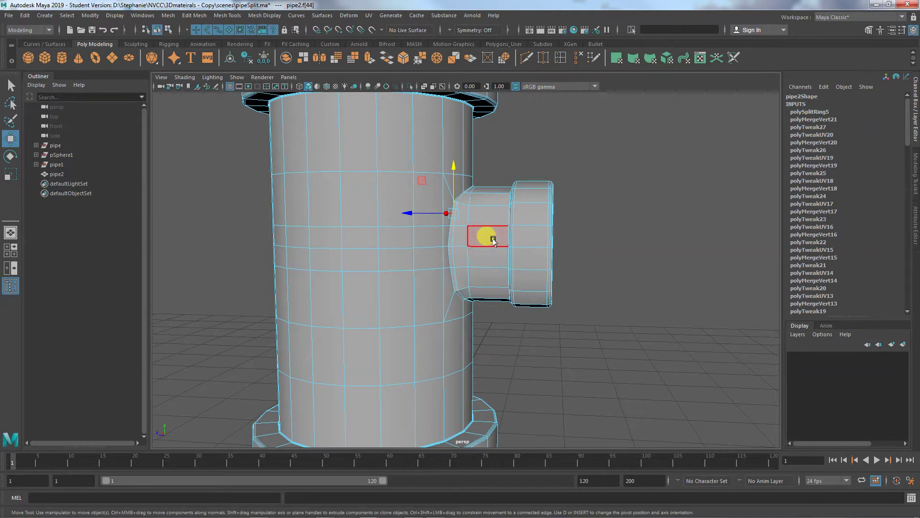
mouse_move(485, 238)
right_mouse_down()
mouse_move(499, 203)
mouse_move(494, 238)
right_mouse_up()
double_click(468, 212)
left_click(462, 232)
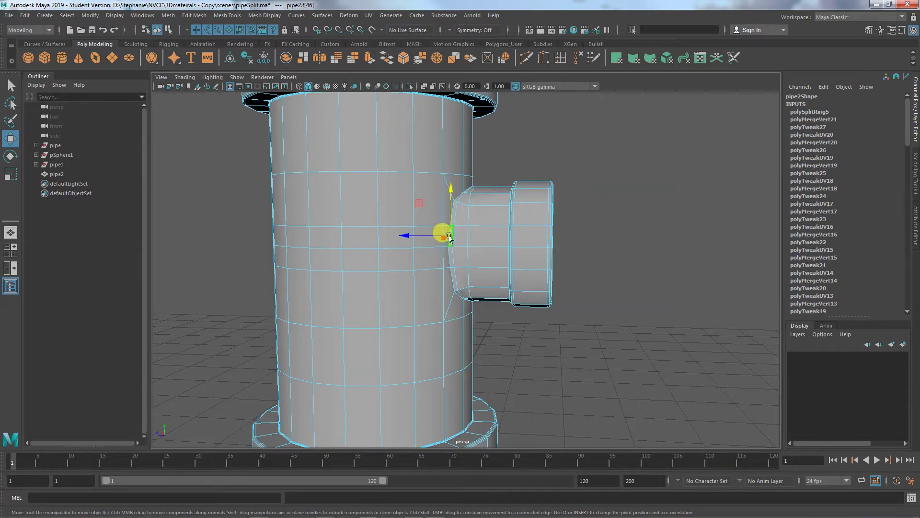
left_click_drag(475, 234, 373, 258, "alt")
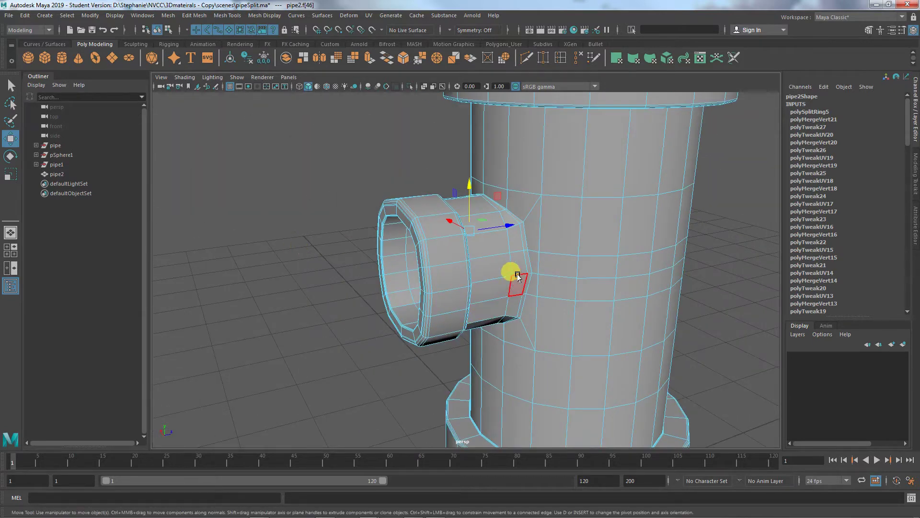
double_click(528, 262)
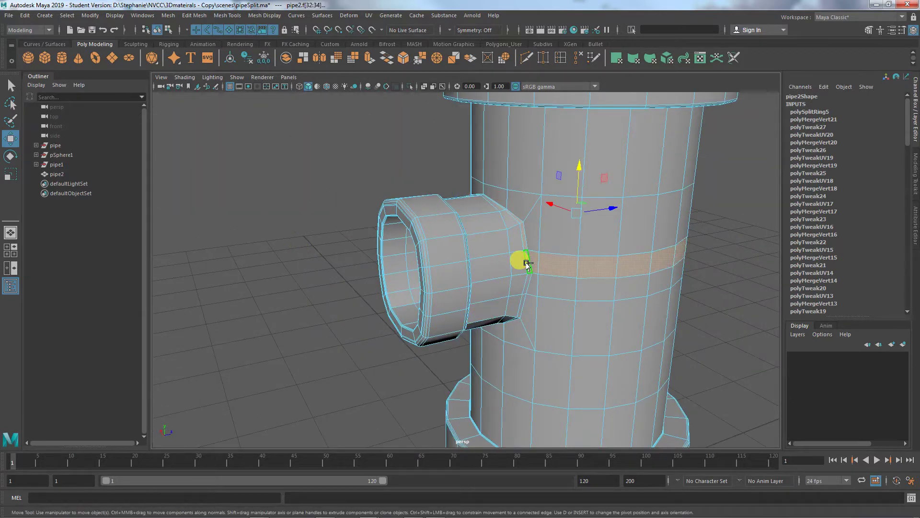
left_click_drag(510, 302, 460, 295, "alt")
left_click(452, 293)
left_click(448, 225)
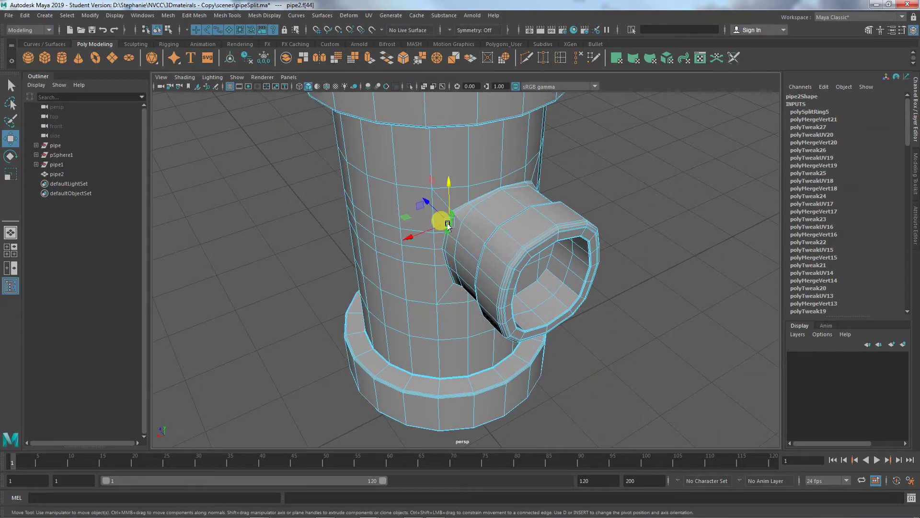
left_click_drag(514, 288, 606, 297, "alt")
double_click(465, 263)
Select every face of the thin ring that encircles the side branch where it joins the main cylinder.
scroll(599, 288, "up", 10)
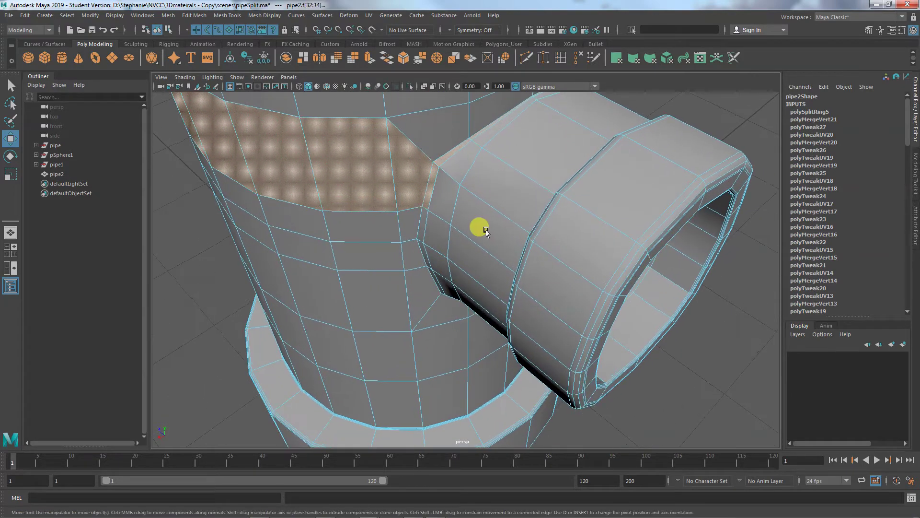
left_click(437, 206)
left_click_drag(436, 221, 472, 248, "alt")
left_click(455, 298)
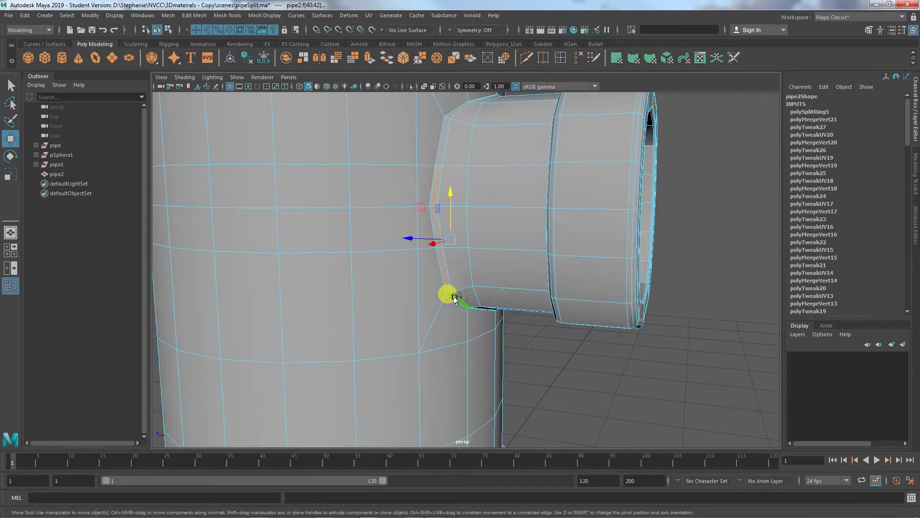
left_click_drag(468, 298, 339, 278, "alt")
left_click(613, 249)
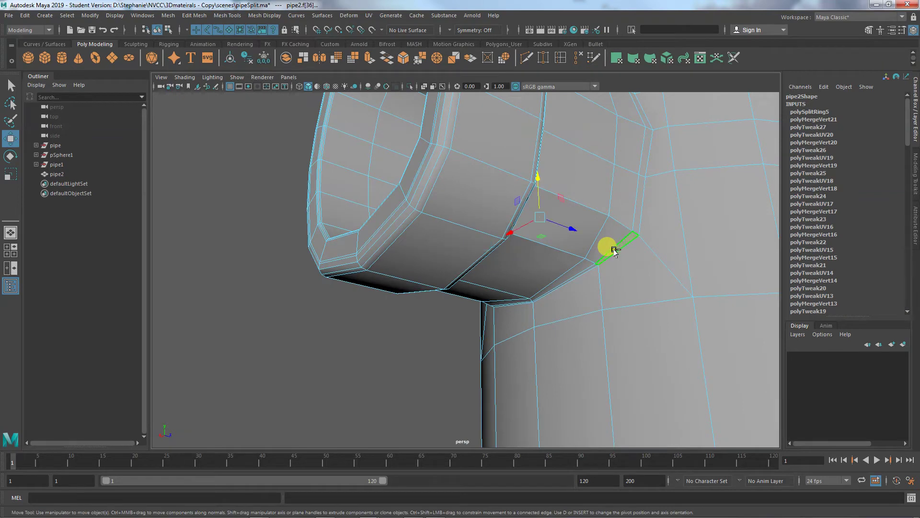
left_click_drag(615, 250, 590, 275, "alt")
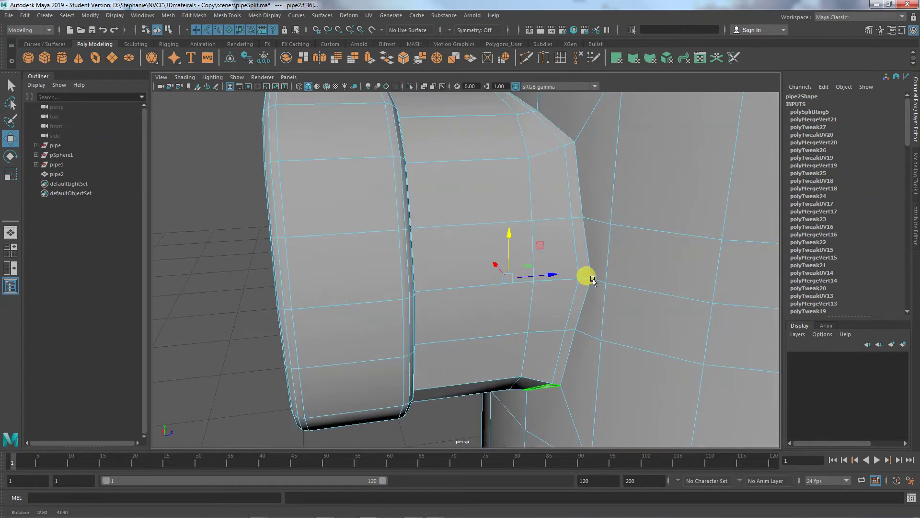
left_click(574, 194)
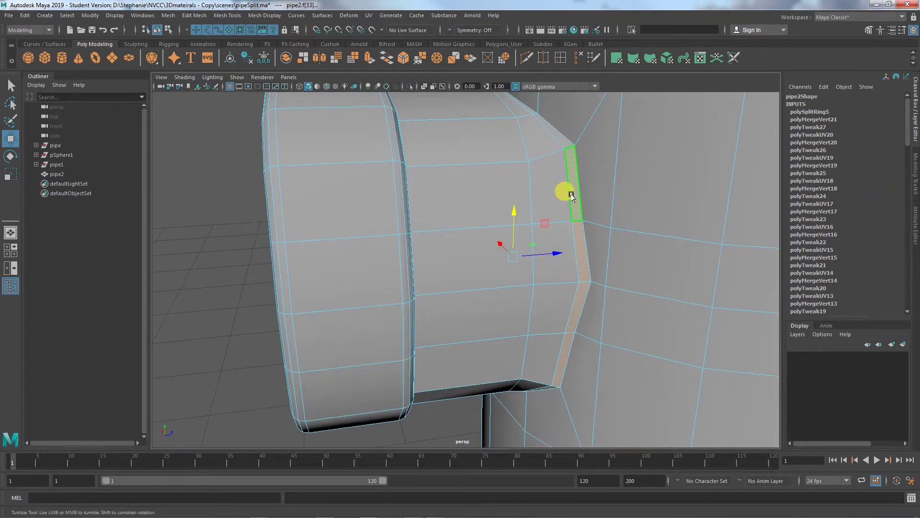
left_click_drag(569, 191, 500, 191, "alt")
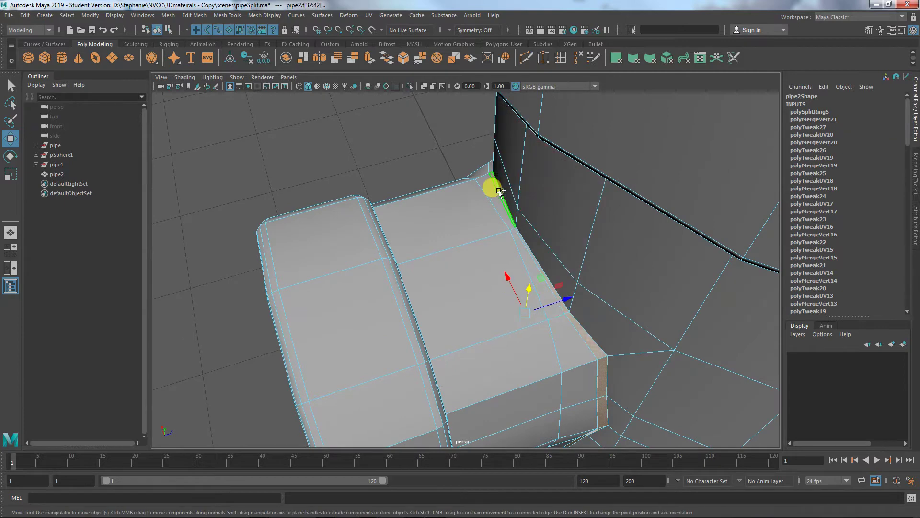
double_click(495, 267)
left_click_drag(495, 267, 606, 261, "alt")
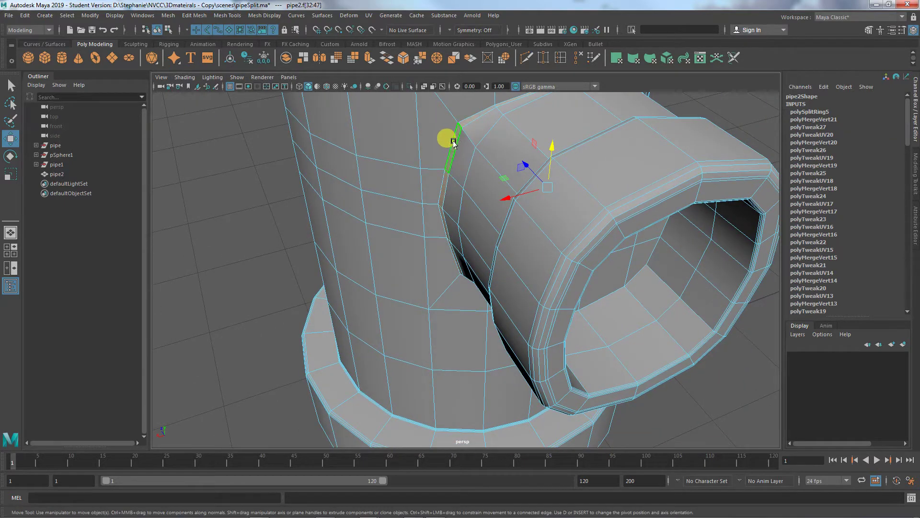
Delete the selected ring of faces between the side branch and the main cylinder.
left_click_drag(453, 142, 526, 177, "alt")
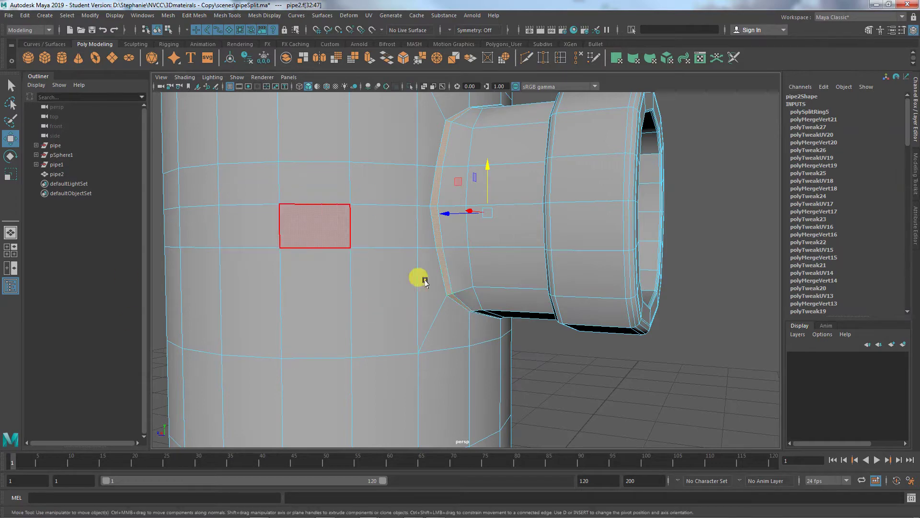
scroll(453, 290, "down", 5)
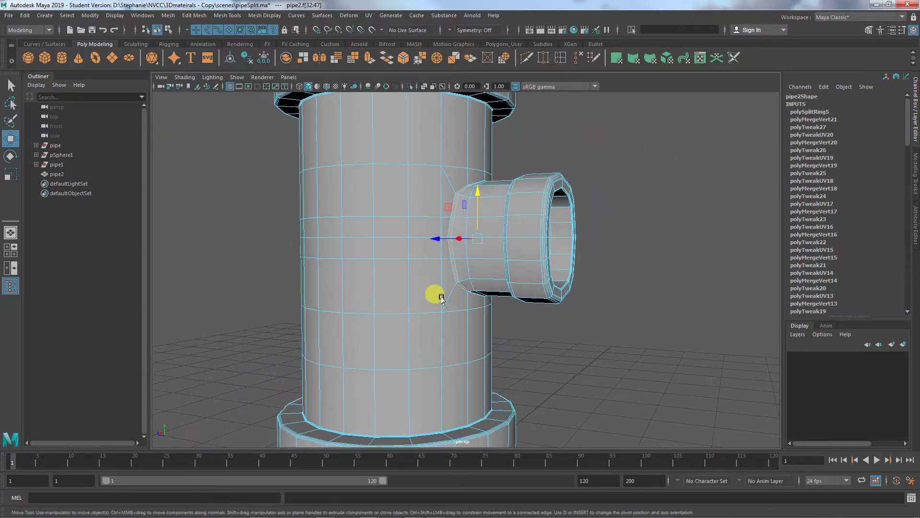
left_click_drag(470, 309, 530, 313, "alt")
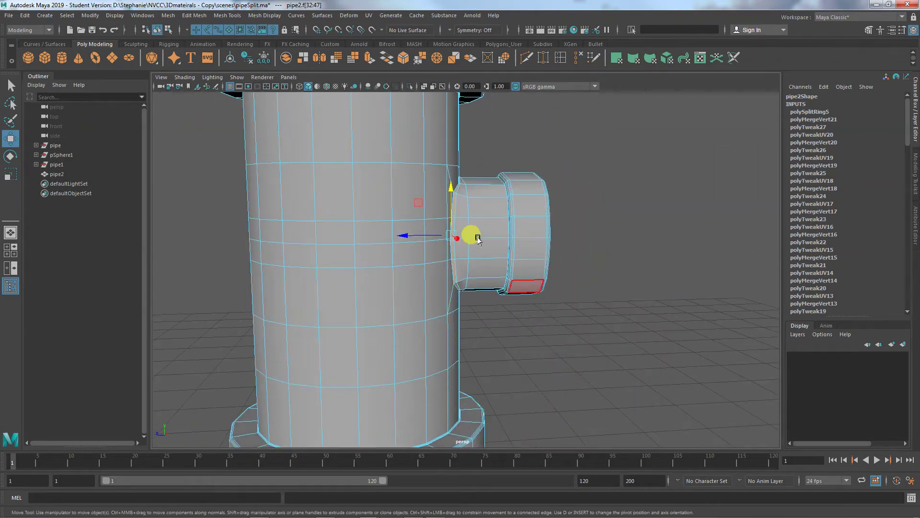
left_click_drag(481, 254, 550, 300, "alt")
right_click_drag(544, 300, 367, 332, "alt")
left_click_drag(370, 337, 199, 326, "alt")
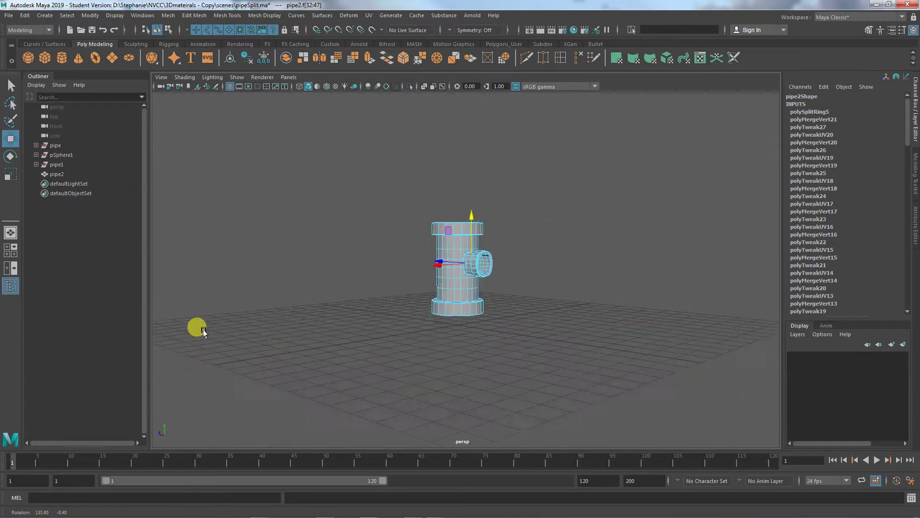
right_click_drag(200, 326, 545, 348, "alt")
left_click_drag(545, 348, 487, 339, "alt")
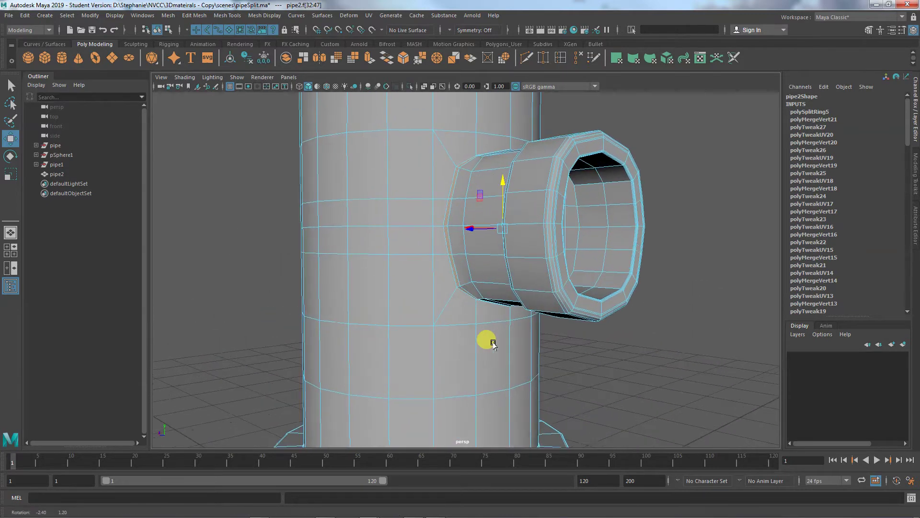
right_click_drag(487, 339, 518, 356, "alt")
left_click(518, 356)
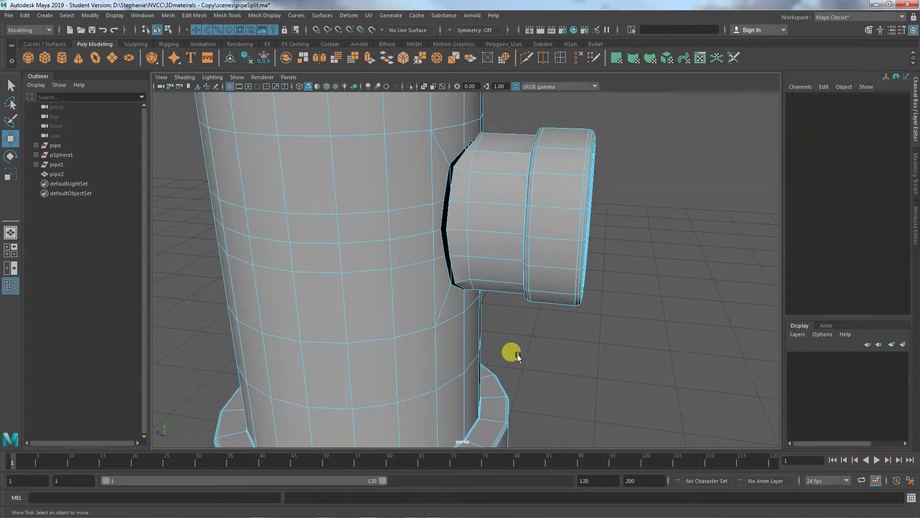
Return pipe2 to object selection and separate it into individual meshes.
mouse_move(518, 356)
left_mouse_down("alt")
mouse_move(538, 319)
mouse_move(531, 308)
mouse_move(476, 287)
mouse_move(449, 291)
mouse_move(425, 316)
mouse_move(436, 337)
mouse_move(489, 363)
mouse_move(520, 364)
left_mouse_up("alt")
middle_click_drag(474, 336, 472, 403, "alt")
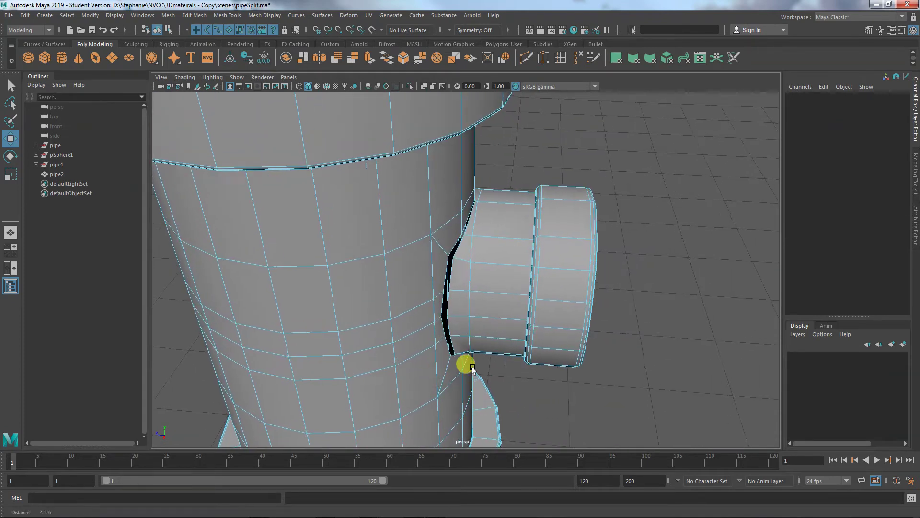
right_click_drag(472, 368, 646, 365, "alt")
left_click_drag(503, 267, 477, 310, "alt")
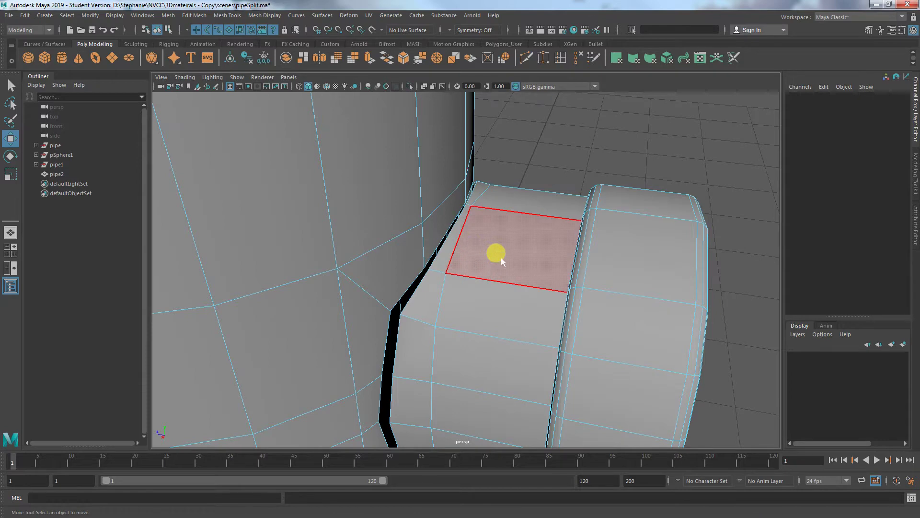
right_click_drag(494, 248, 526, 226)
left_click_drag(515, 229, 502, 266, "alt")
right_click_drag(502, 265, 583, 261, "alt")
middle_click_drag(583, 261, 620, 249, "alt")
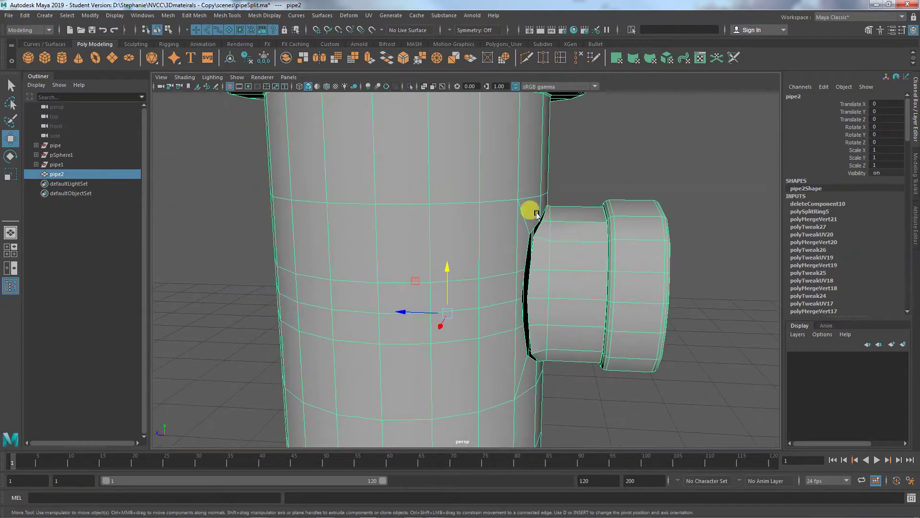
left_click(914, 173)
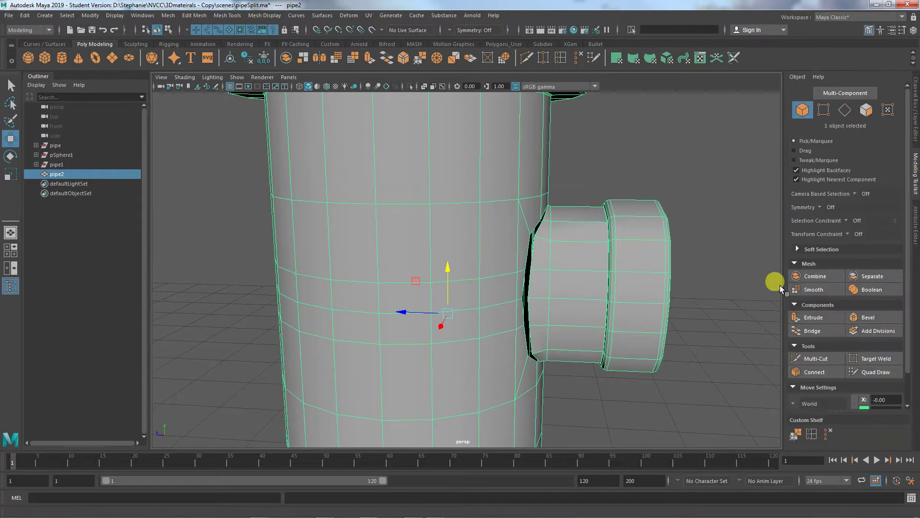
left_click(870, 277)
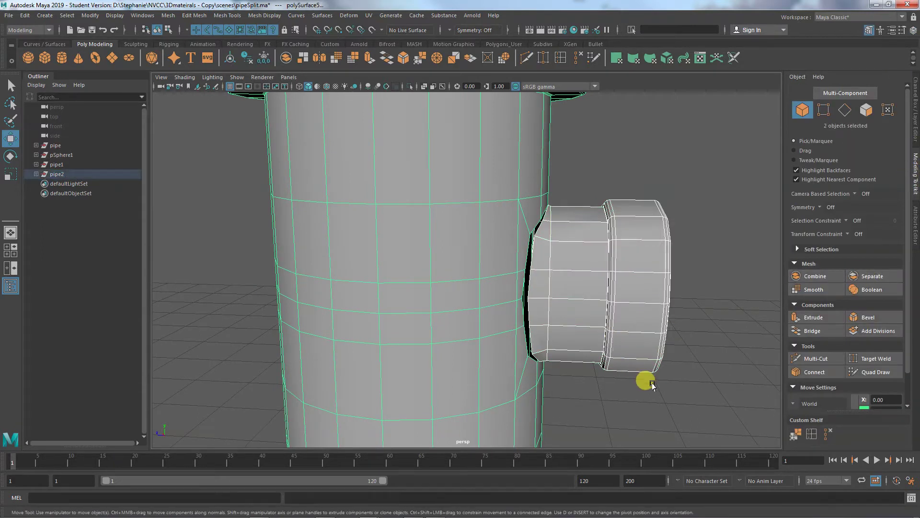
Select only the separated side branch and center its pivot.
left_click(646, 380)
right_click_drag(646, 380, 575, 326, "alt")
left_click(542, 290)
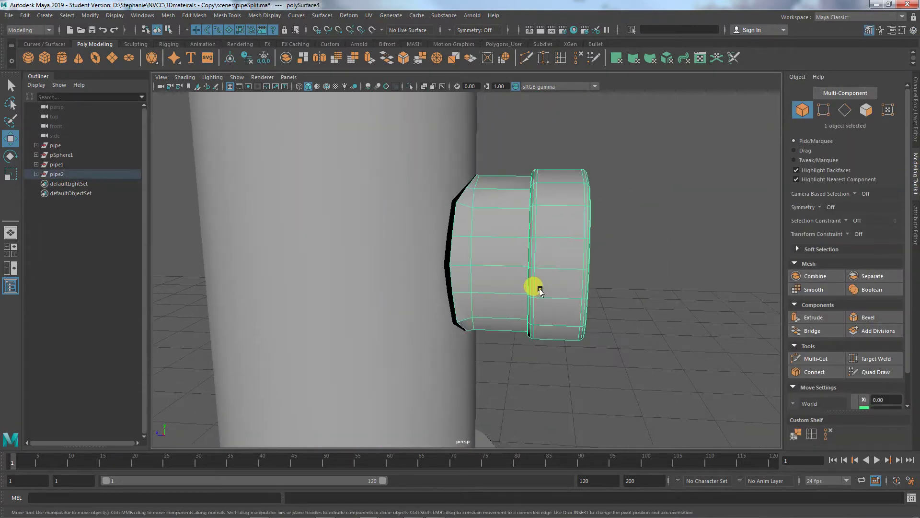
left_click_drag(540, 290, 524, 279)
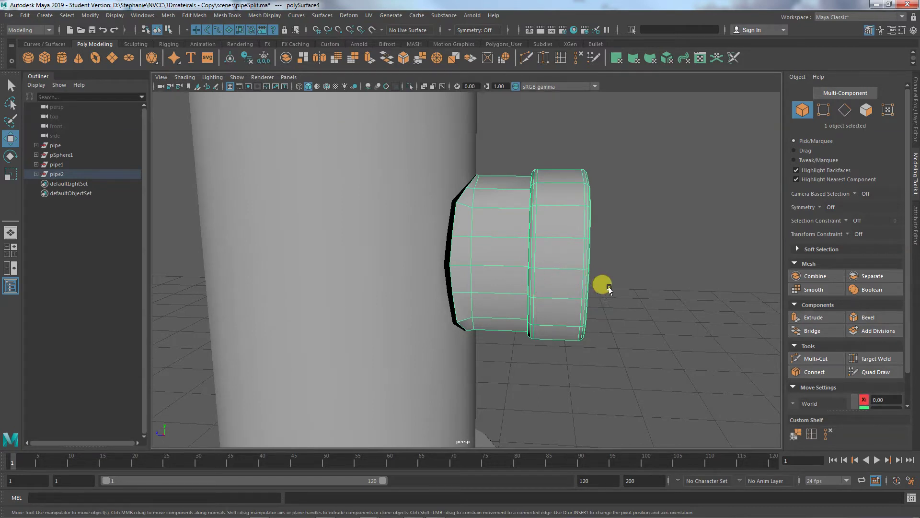
key("a")
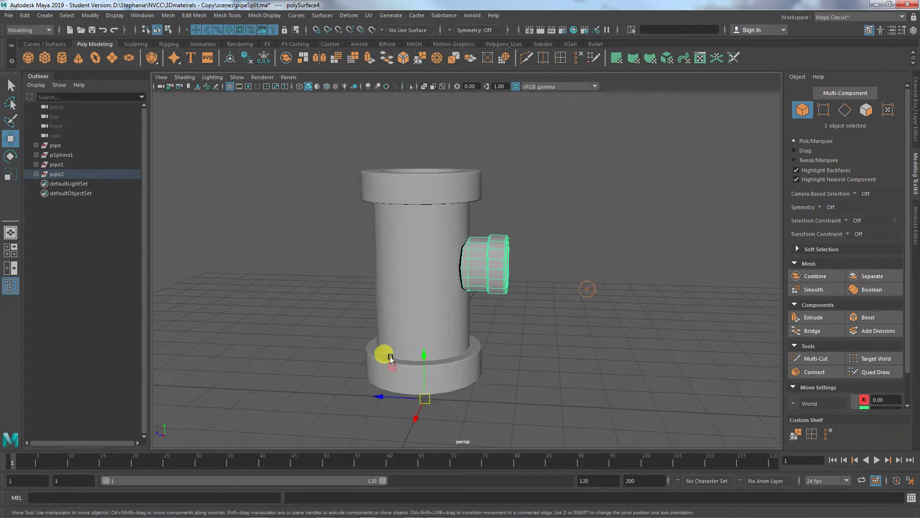
left_click(90, 14)
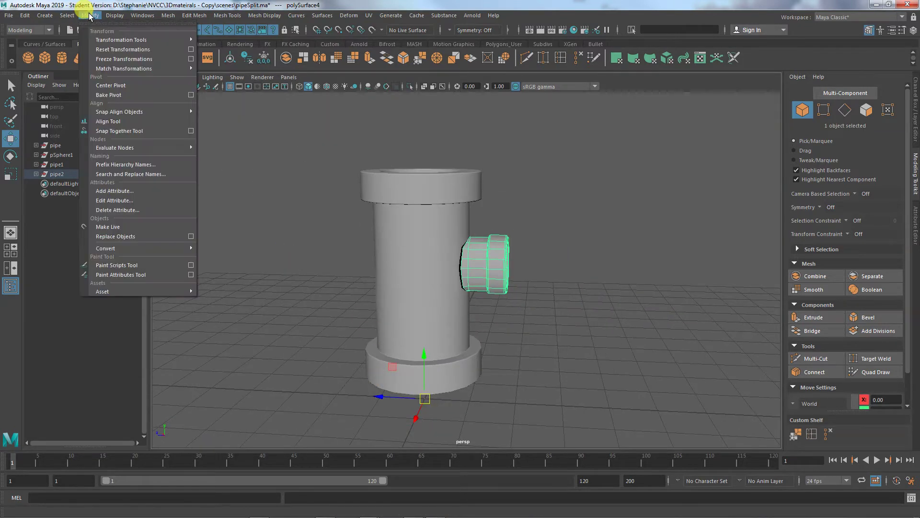
left_click(123, 86)
Move the side branch outward along its axis, well clear of the opening in the main cylinder.
left_click_drag(438, 261, 519, 269)
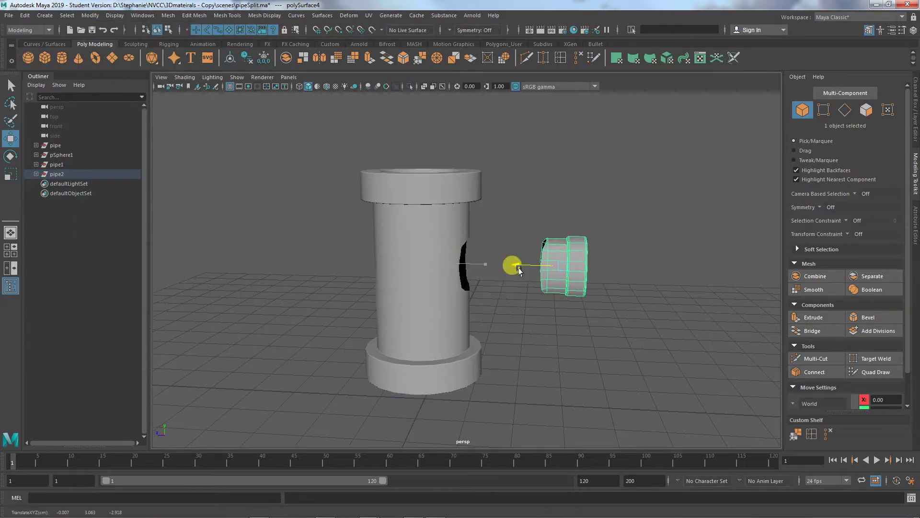
left_click_drag(509, 302, 442, 326, "alt")
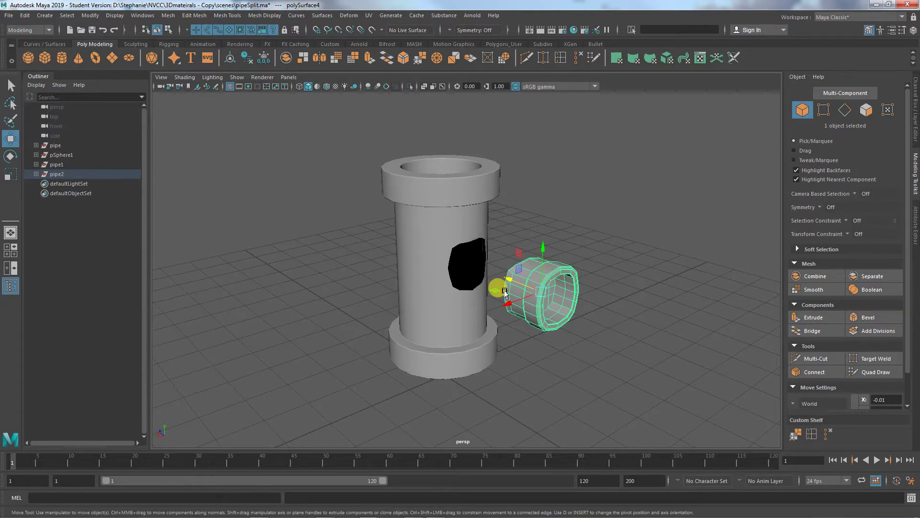
left_click_drag(505, 291, 543, 295, "alt")
Switch the side branch to edge selection and select the open border edge loop facing the main cylinder.
right_click_drag(562, 244, 538, 245)
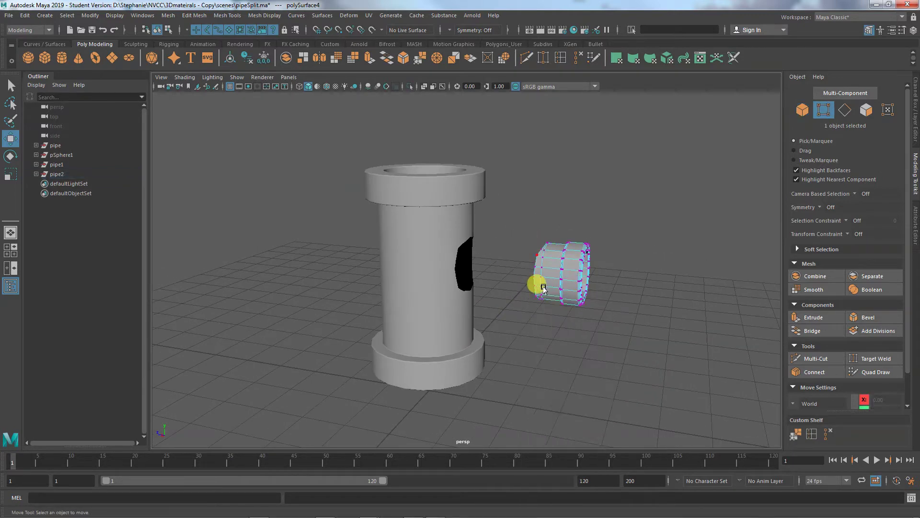
left_click_drag(538, 284, 555, 274, "alt")
right_click_drag(554, 273, 700, 312, "alt")
left_click_drag(701, 311, 646, 286, "alt")
right_click_drag(647, 243, 652, 214)
double_click(616, 234)
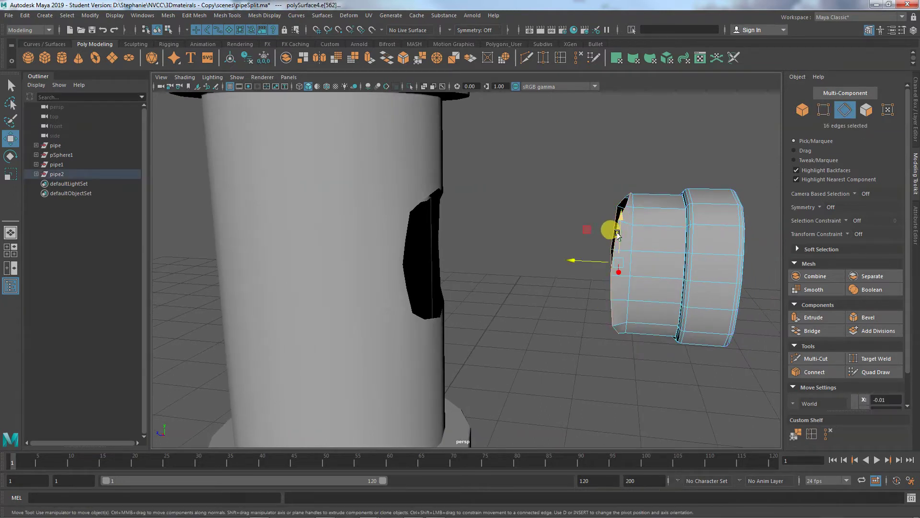
Scale the selected border edge loop flat along the side branch's axis.
key("e")
key("r")
left_click(577, 262)
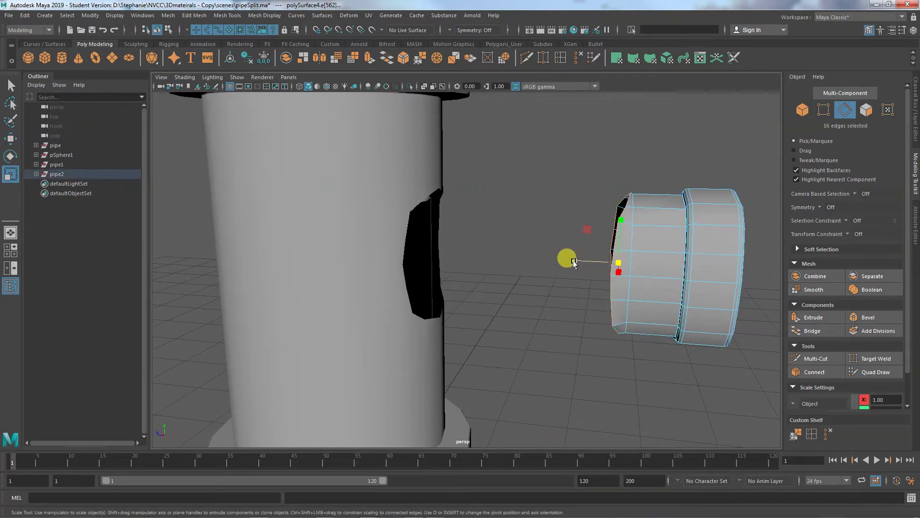
left_click_drag(574, 263, 625, 264)
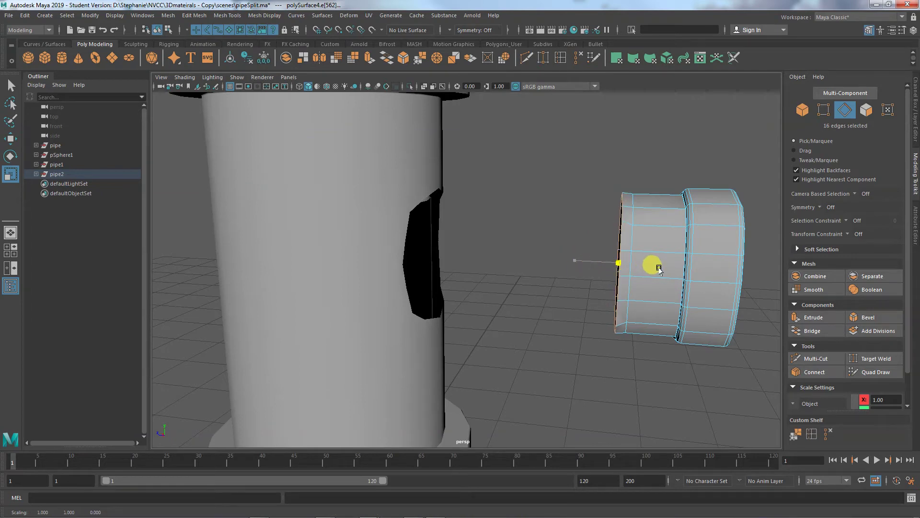
Return the side branch to object selection and move it along its axis toward the main cylinder.
mouse_move(618, 301)
left_mouse_down("alt")
mouse_move(678, 297)
mouse_move(622, 309)
left_mouse_up("alt")
right_click_drag(658, 281, 709, 231)
key("w")
left_click_drag(623, 265, 599, 268)
left_click_drag(616, 323, 590, 230, "alt")
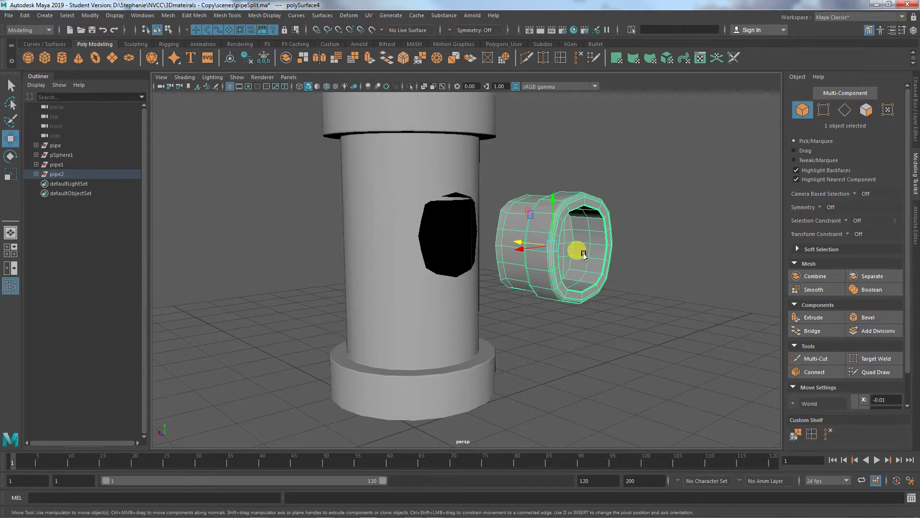
Select the main cylinder and examine the mesh edges around its side opening.
left_click(396, 252)
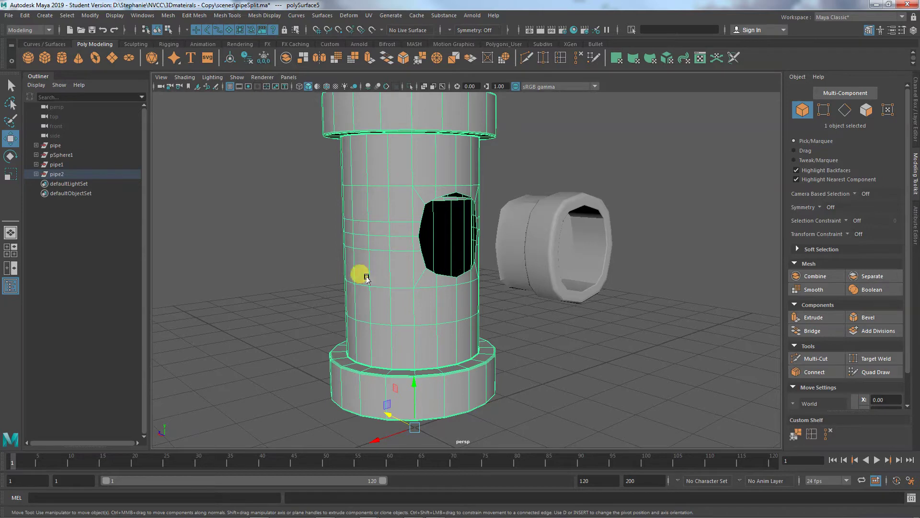
middle_click_drag(356, 286, 366, 314, "alt")
right_click_drag(366, 314, 388, 193, "alt")
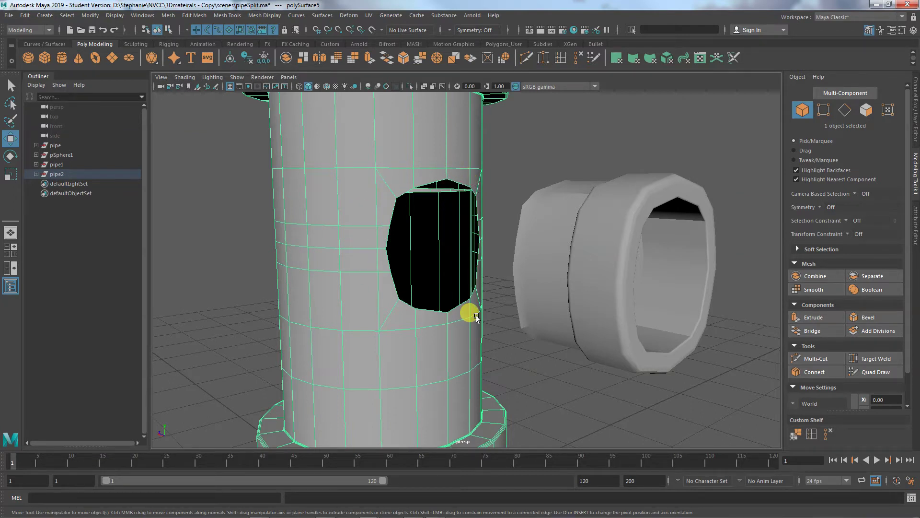
left_click(567, 295)
left_click(346, 265)
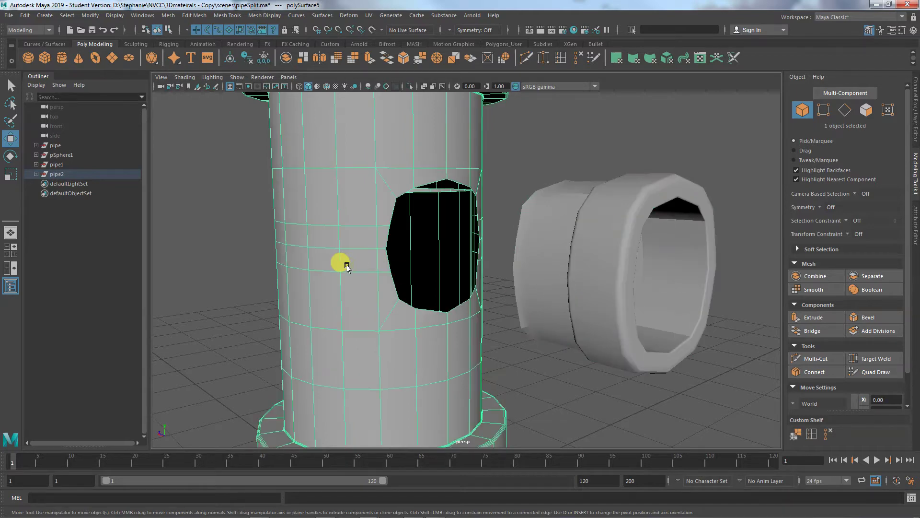
left_click_drag(442, 291, 709, 312, "alt")
left_click(422, 300)
left_click(409, 351)
right_click_drag(409, 352, 464, 358, "alt")
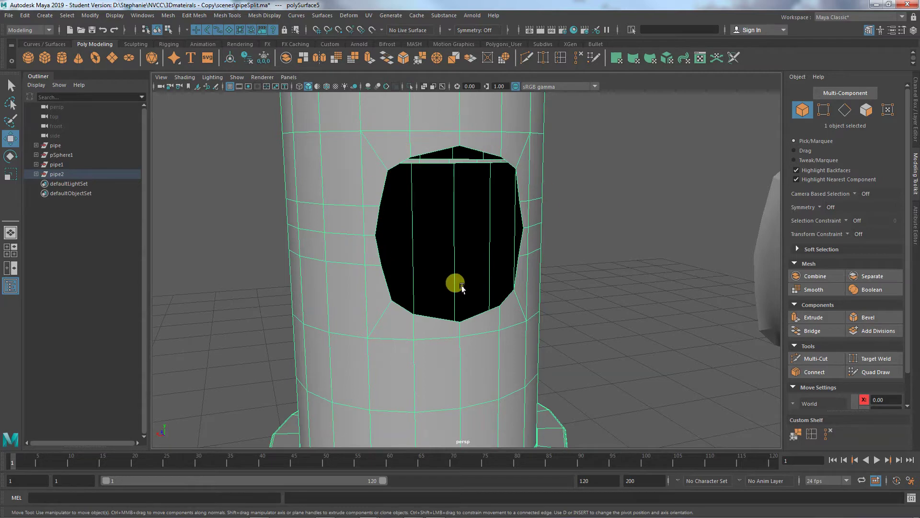
left_click_drag(403, 326, 442, 300, "alt")
Switch the main cylinder to face selection, select a block of outer wall faces away from the opening and examine their edges.
right_click(453, 306)
left_click(452, 270)
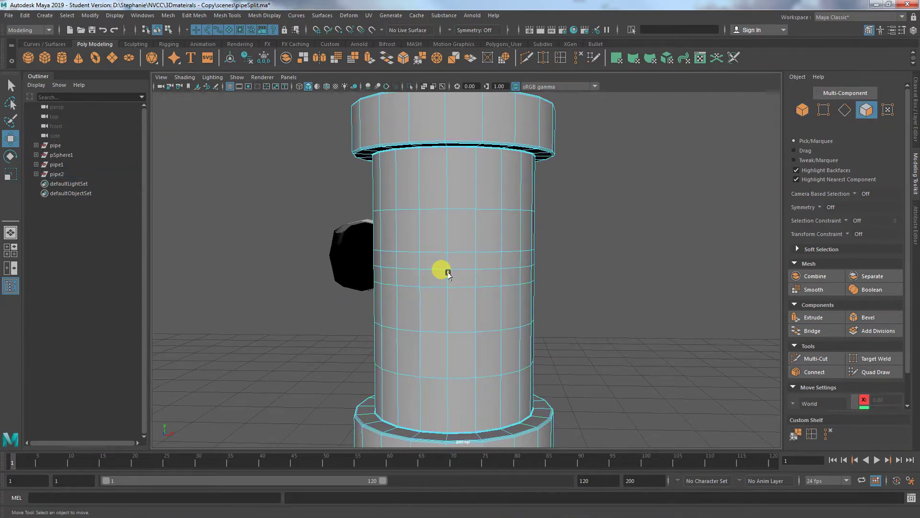
left_click(461, 244)
mouse_move(463, 247)
left_mouse_down()
mouse_move(484, 248)
mouse_move(483, 277)
mouse_move(433, 260)
mouse_move(443, 271)
mouse_move(453, 263)
mouse_move(446, 290)
mouse_move(399, 245)
mouse_move(484, 261)
mouse_move(502, 281)
mouse_move(448, 265)
mouse_move(419, 211)
mouse_move(447, 206)
mouse_move(418, 211)
mouse_move(389, 249)
left_mouse_up()
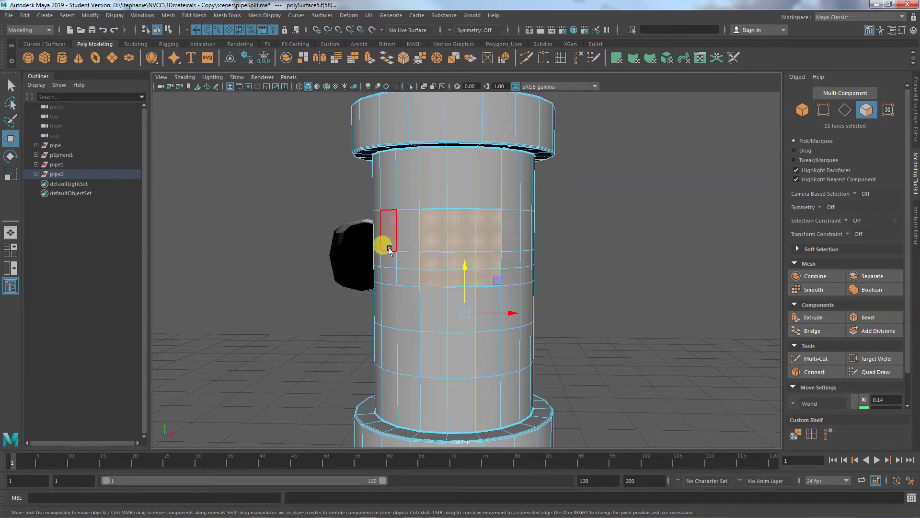
right_click_drag(390, 248, 479, 257, "alt")
left_click_drag(478, 257, 396, 264, "alt")
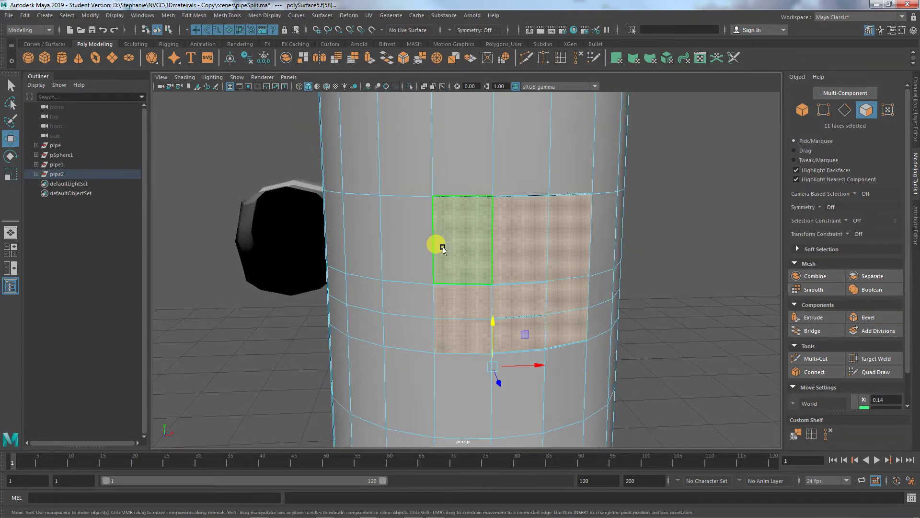
right_click_drag(443, 248, 499, 300, "alt")
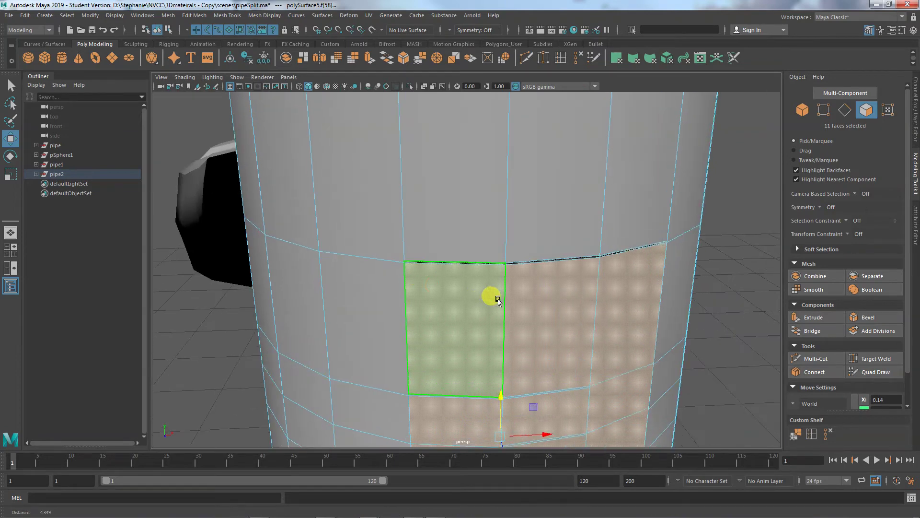
left_click_drag(498, 301, 497, 306, "alt")
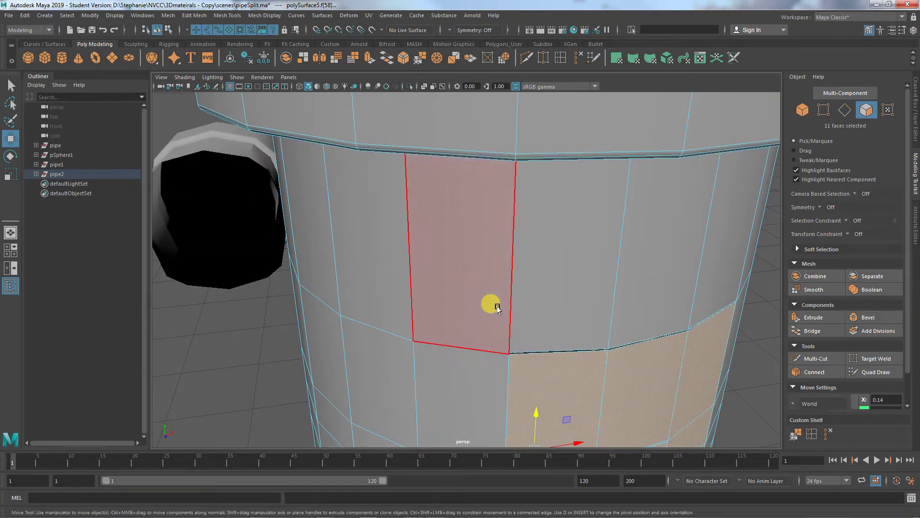
Select individual faces on the cylinder's back wall to examine the face layout near the dark seam.
left_click(767, 384)
left_click(665, 378)
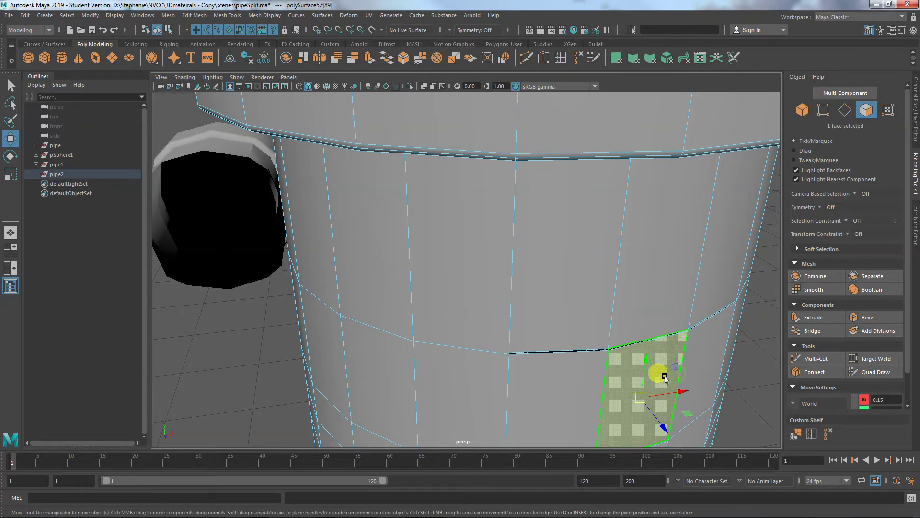
left_click_drag(664, 377, 634, 355, "alt")
left_click_drag(595, 302, 622, 318)
key("ctrl+z")
right_click_drag(628, 324, 469, 287, "alt")
mouse_move(497, 303)
left_mouse_down("alt")
mouse_move(526, 313)
mouse_move(495, 302)
left_mouse_up("alt")
right_click_drag(479, 294, 542, 294, "alt")
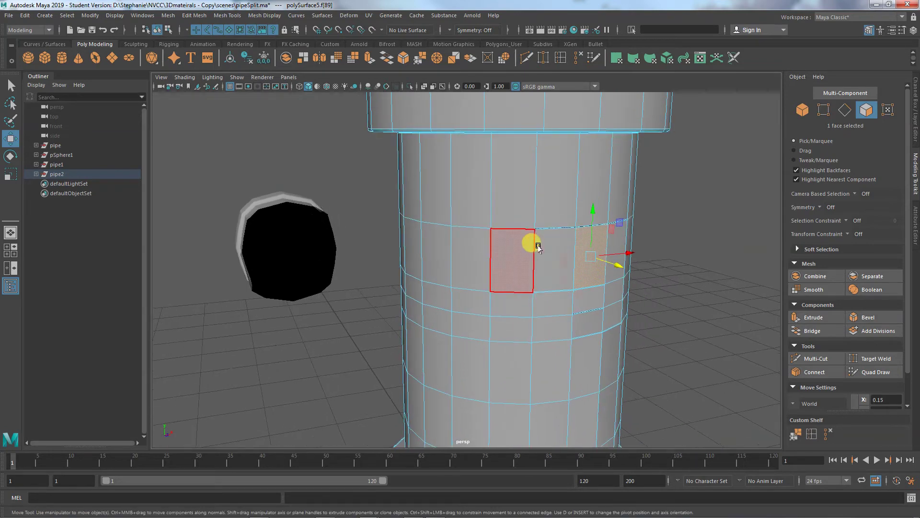
left_click(512, 304)
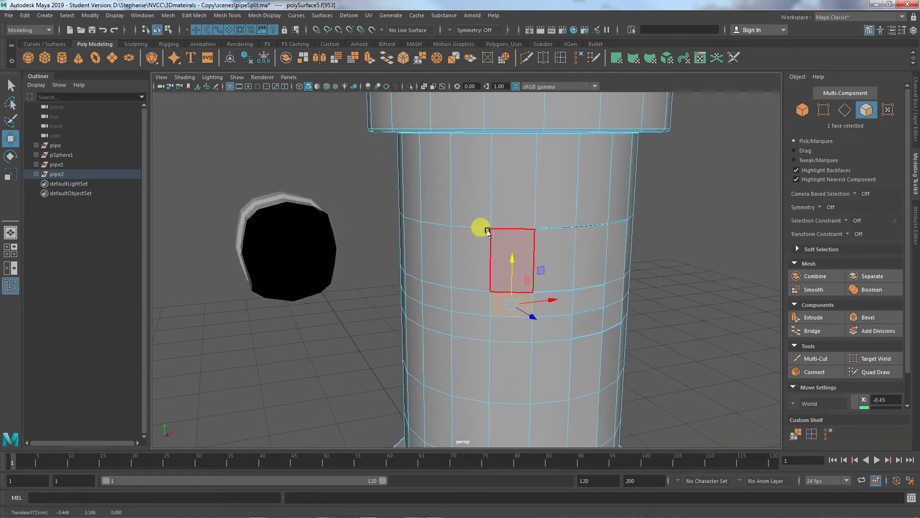
Select the faces bordering the cylinder's side opening one by one around its rim to examine how they meet the hole.
left_click_drag(493, 247, 476, 304, "alt")
right_click_drag(477, 304, 459, 320, "alt")
left_click_drag(459, 321, 430, 318, "alt")
left_click(363, 277)
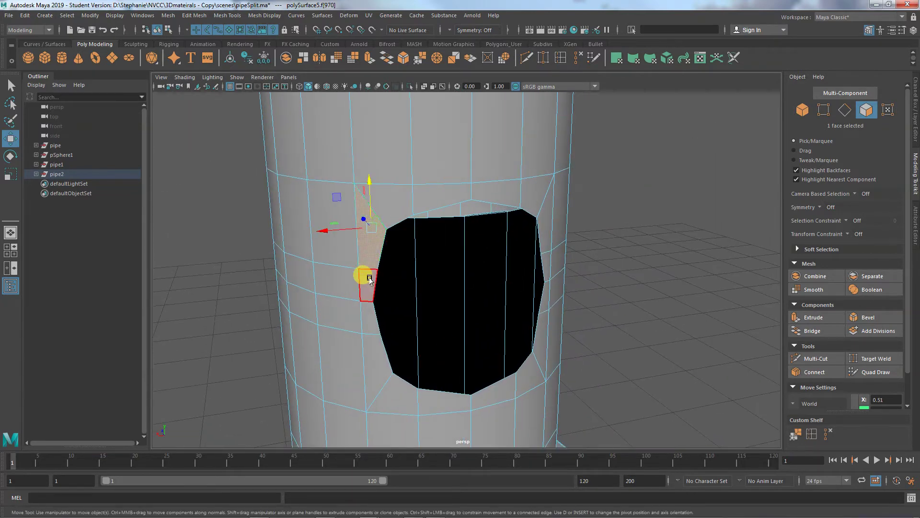
left_click(372, 347)
left_click(432, 390)
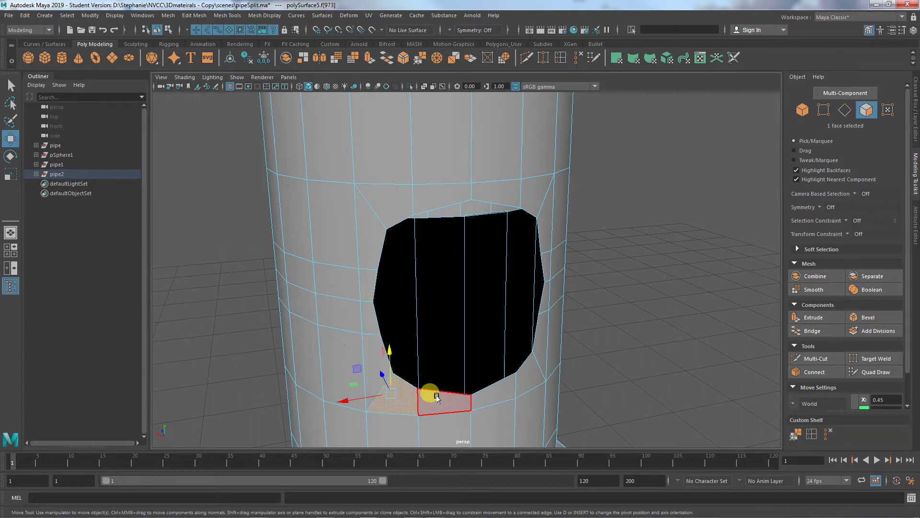
left_click(494, 383)
left_click(538, 329)
left_click(540, 297)
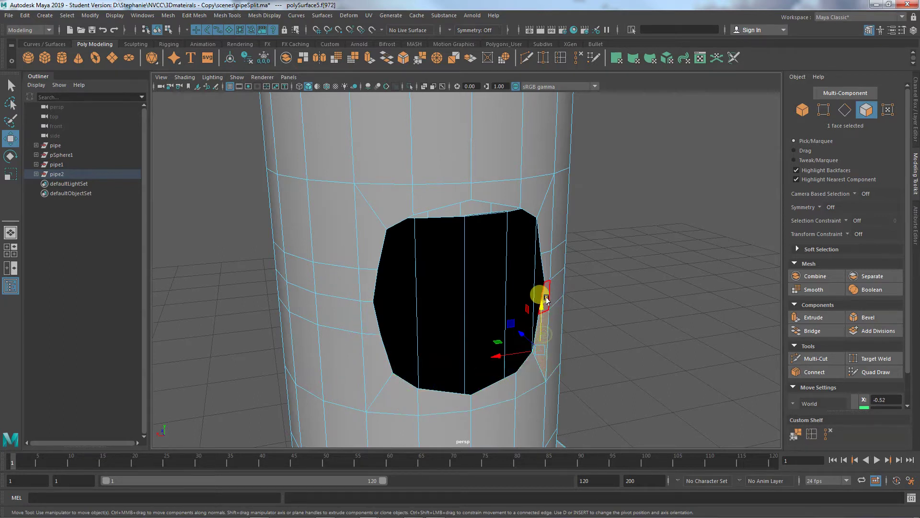
left_click(540, 267)
left_click(543, 234)
left_click(524, 196)
left_click(487, 188)
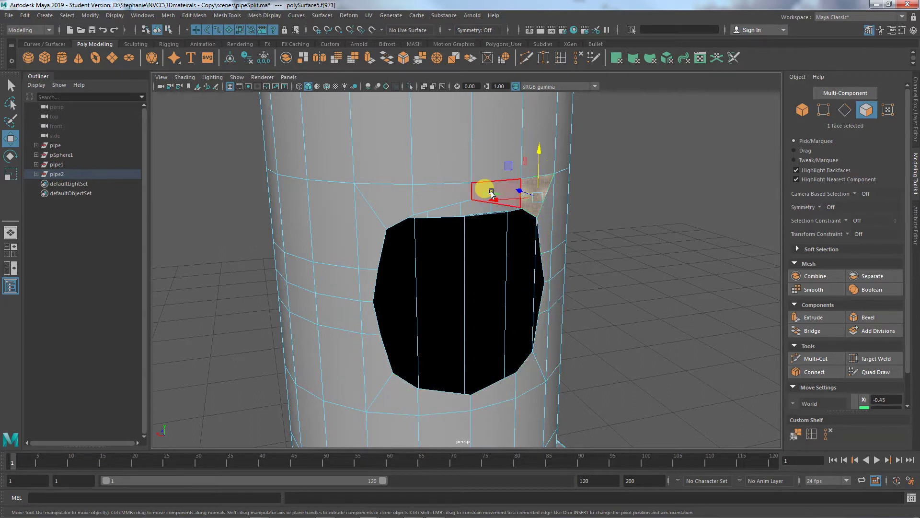
left_click_drag(487, 220, 531, 266, "alt")
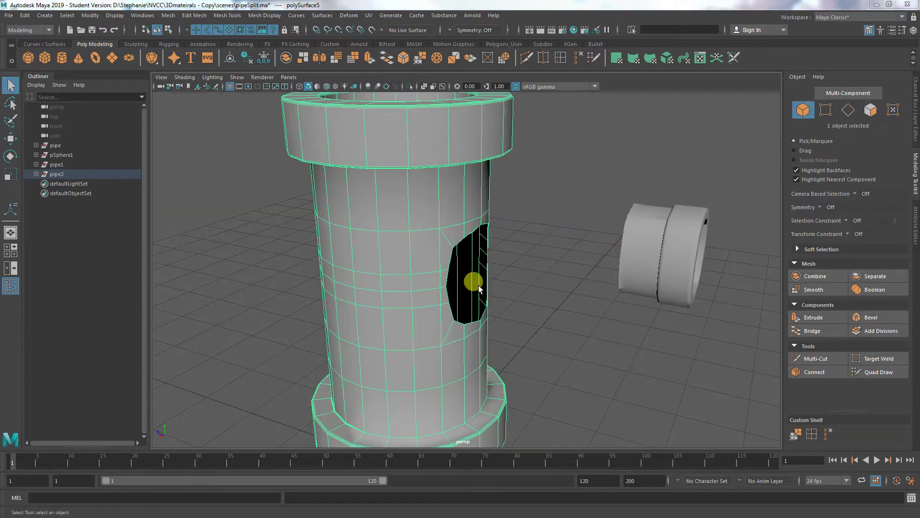
Alternate selection between the side branch and the main cylinder to compare their meshes, ending with the cylinder selected.
left_click(645, 256)
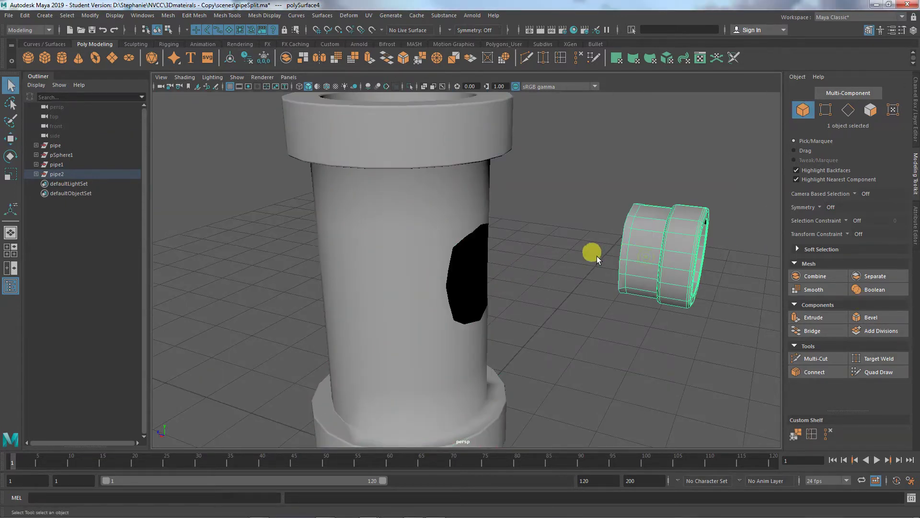
left_click_drag(591, 254, 704, 293, "alt")
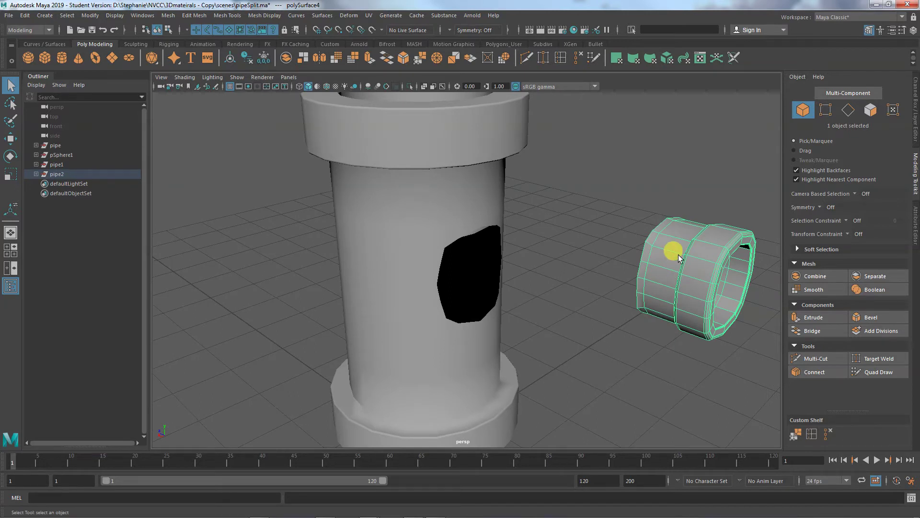
left_click(391, 221)
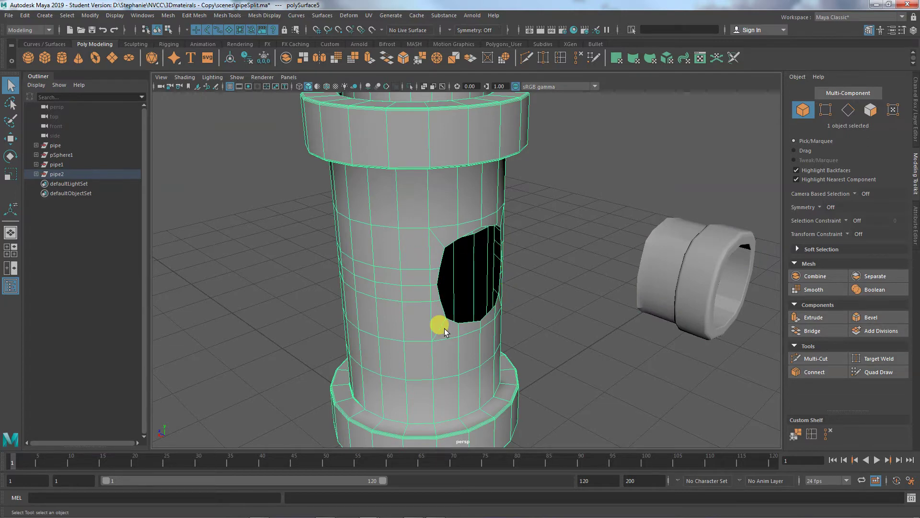
left_click_drag(451, 316, 369, 266, "alt")
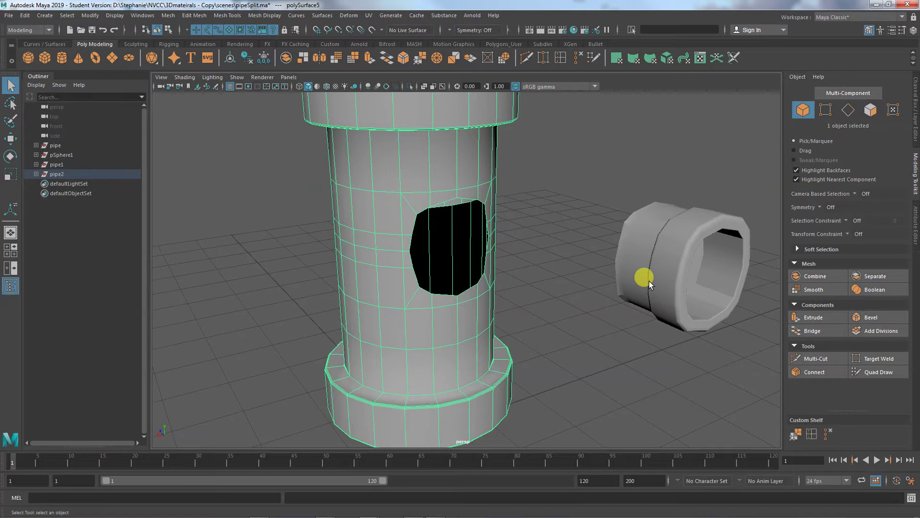
left_click_drag(551, 323, 576, 331, "alt")
right_click_drag(576, 331, 528, 314, "alt")
middle_click_drag(527, 314, 491, 329, "alt")
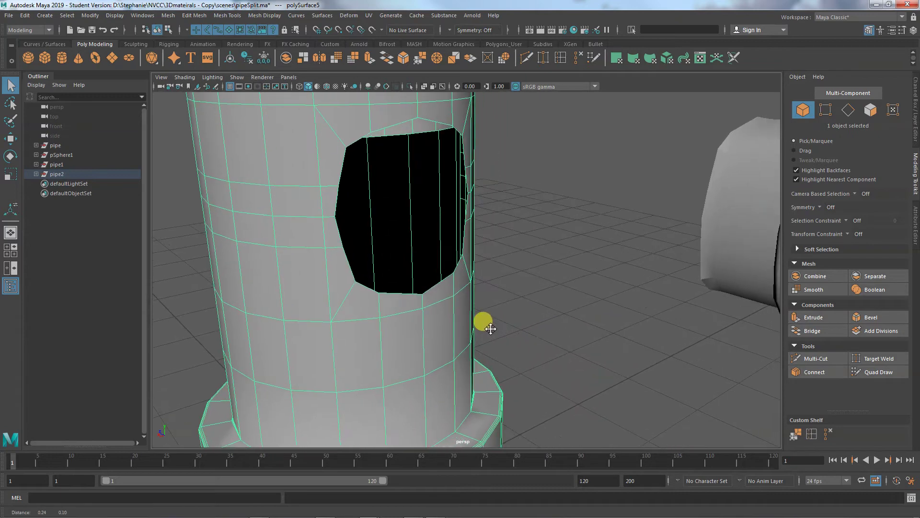
left_click(730, 240)
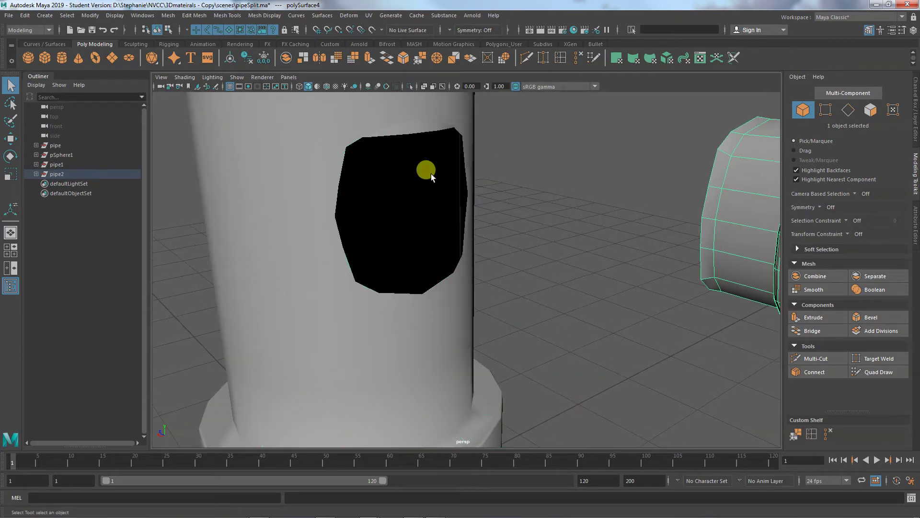
left_click(378, 134)
left_click_drag(377, 173, 475, 214, "alt")
right_click_drag(475, 214, 470, 236, "alt")
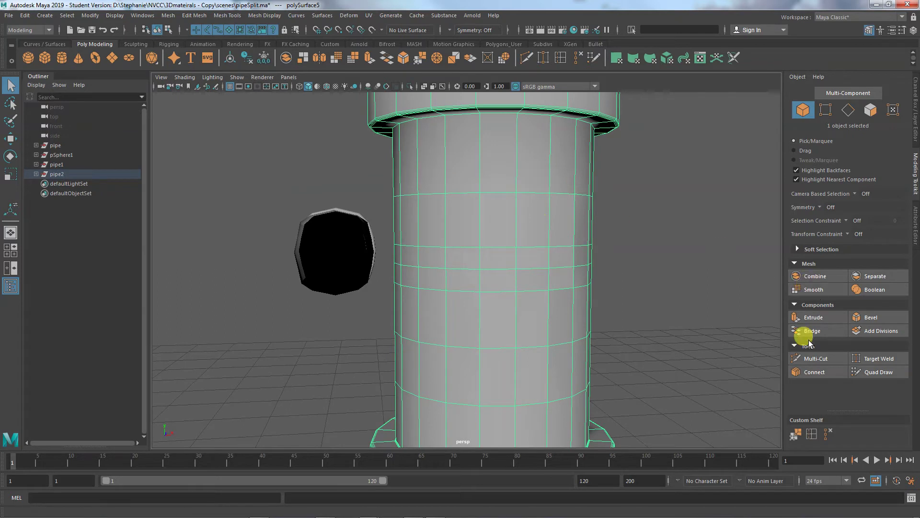
left_click(815, 358)
left_click(480, 247)
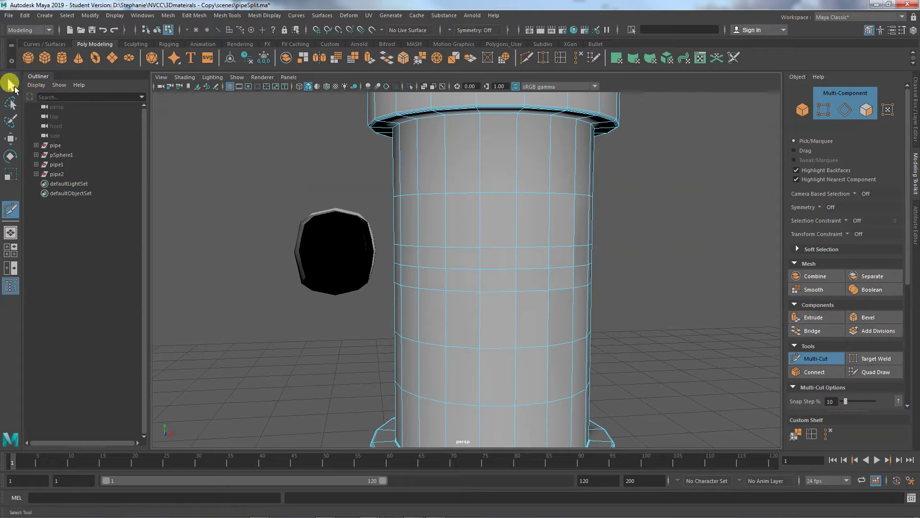
left_click(11, 86)
left_click_drag(293, 180, 198, 211, "alt")
left_click(520, 217)
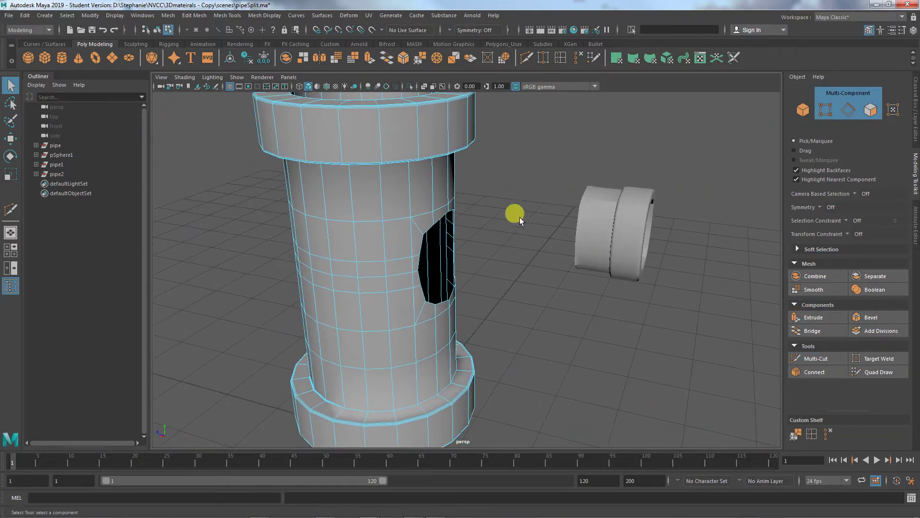
Select the side branch and set its Translate X, Y and Z to 0.
left_click(600, 233)
key("ctrl+z")
key("w")
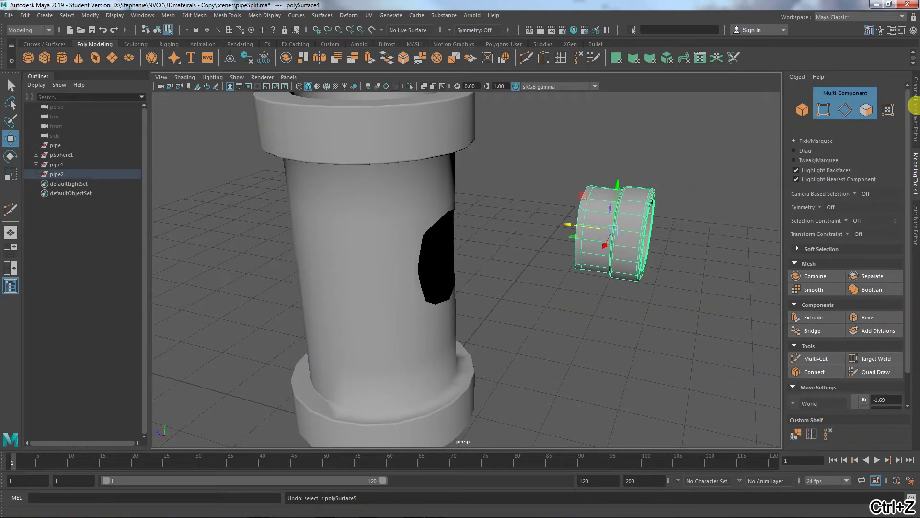
left_click(913, 109)
left_click_drag(882, 103, 888, 114)
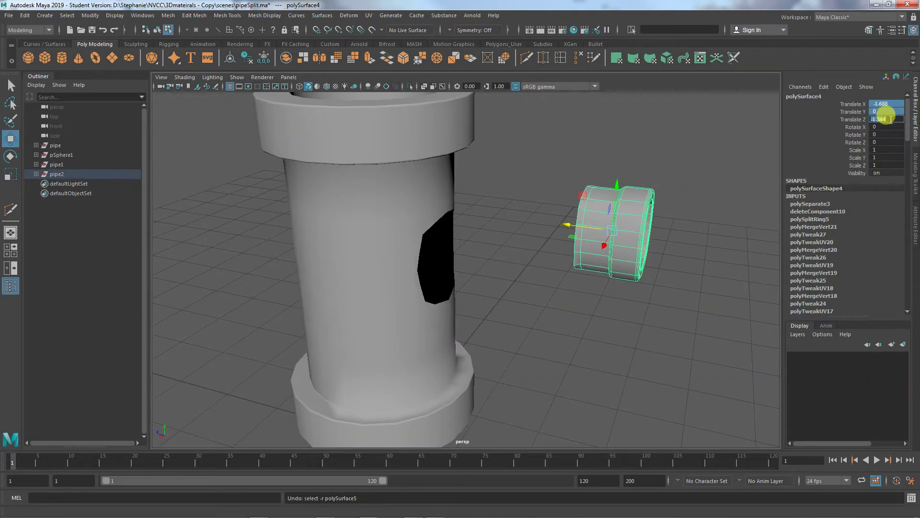
type("0")
key("Return")
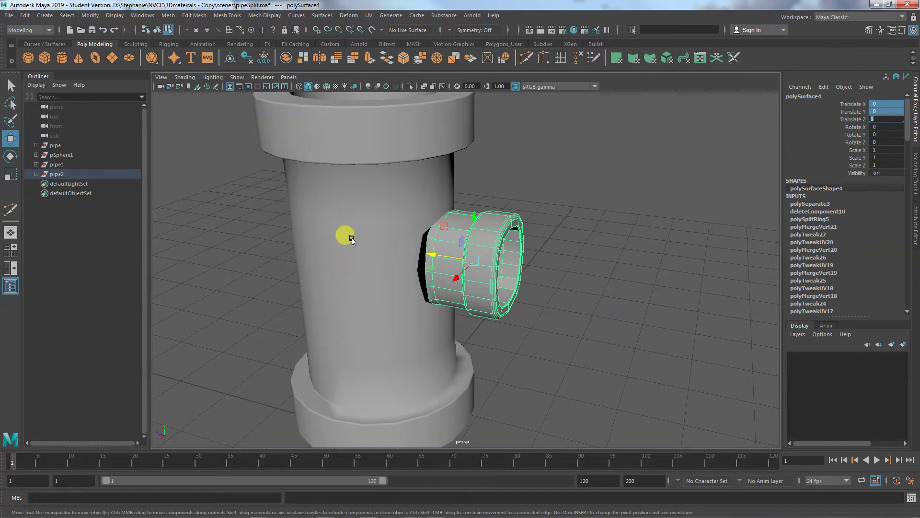
Move the side branch slightly away from the opening, to a Translate Z of about -0.331.
left_click_drag(431, 247, 415, 260)
right_click_drag(398, 260, 561, 270, "alt")
middle_click_drag(515, 269, 554, 295, "alt")
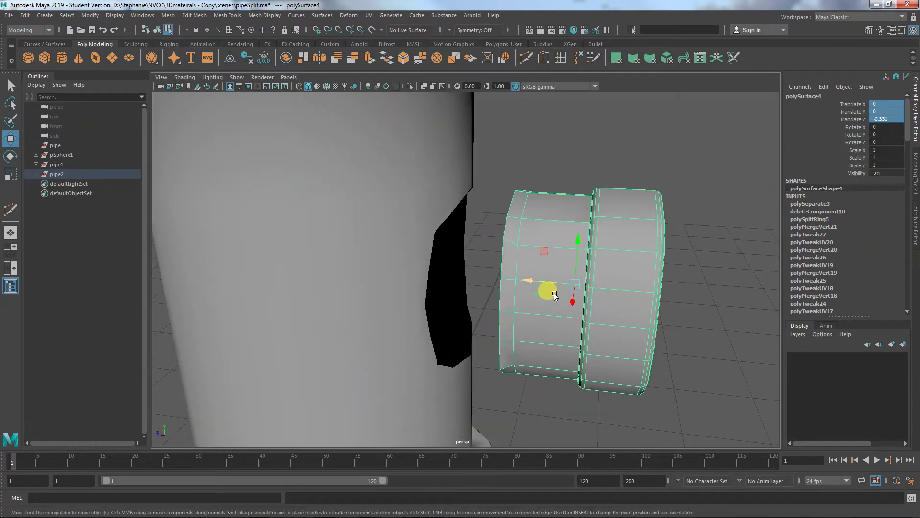
left_click_drag(550, 295, 542, 293, "alt")
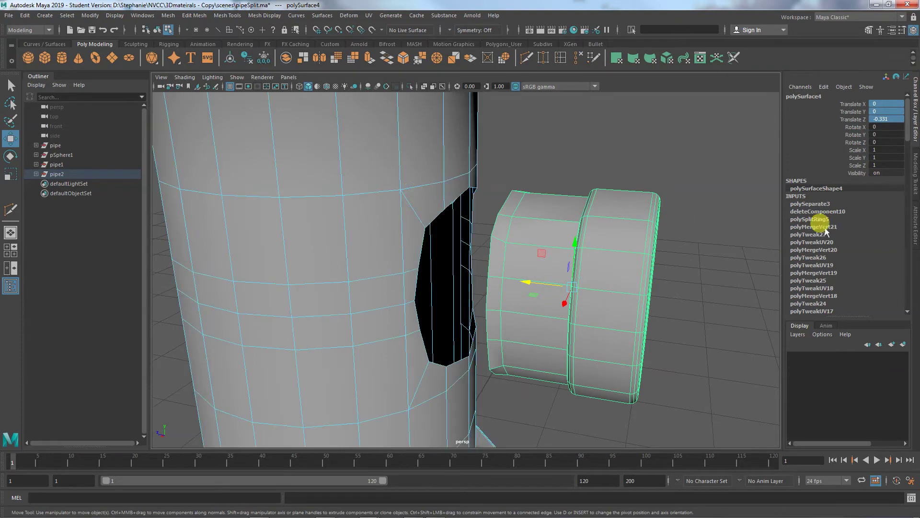
Return the main cylinder to object selection and select it.
right_click_drag(376, 154, 434, 143)
left_click(418, 142)
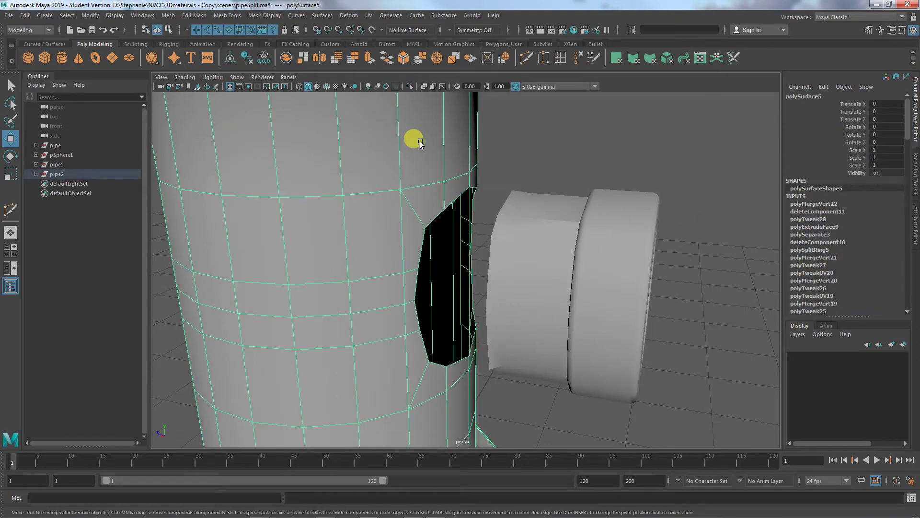
Select only the side branch and move it closer to the main cylinder's opening.
left_click(522, 205, "shift")
middle_click_drag(515, 207, 526, 219, "alt")
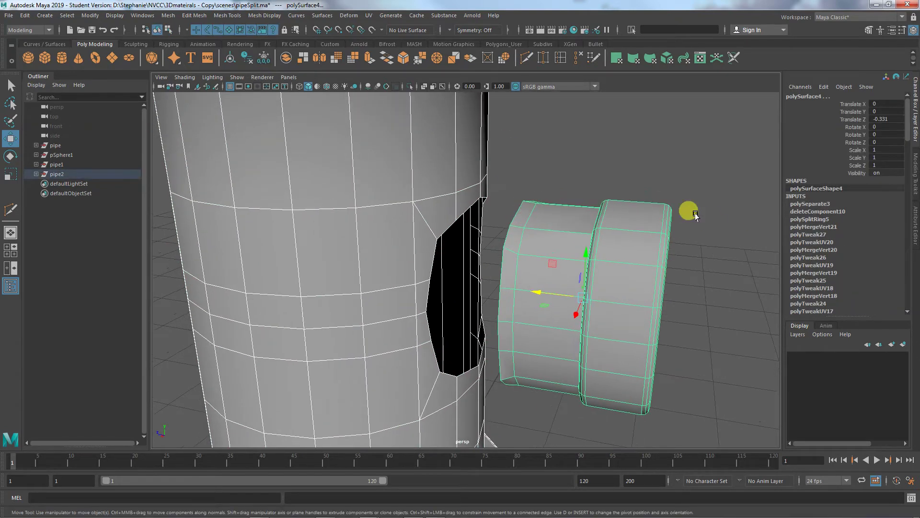
left_click(915, 174)
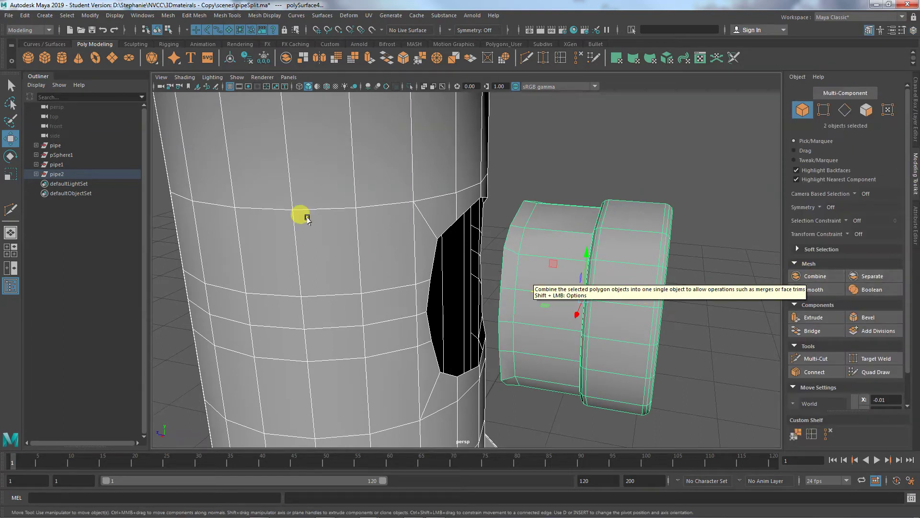
left_click(594, 319)
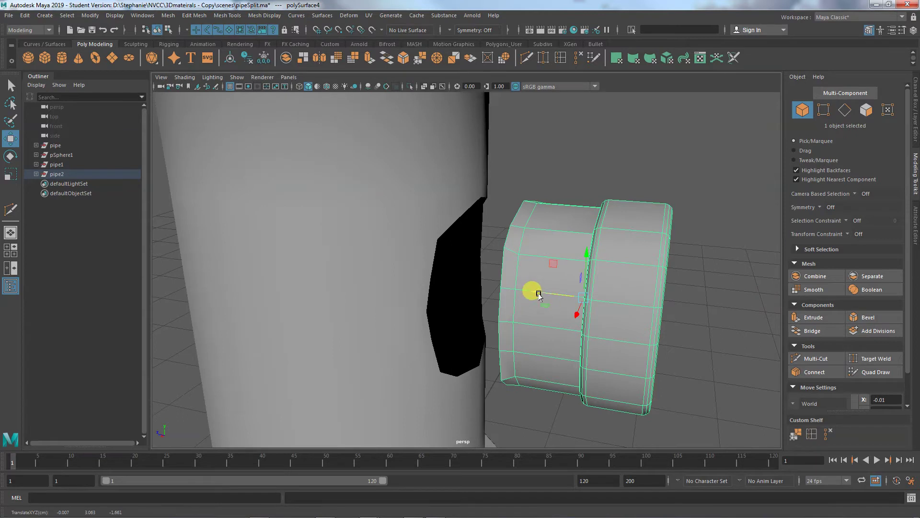
mouse_move(536, 294)
left_mouse_down()
mouse_move(493, 286)
mouse_move(520, 303)
left_mouse_up()
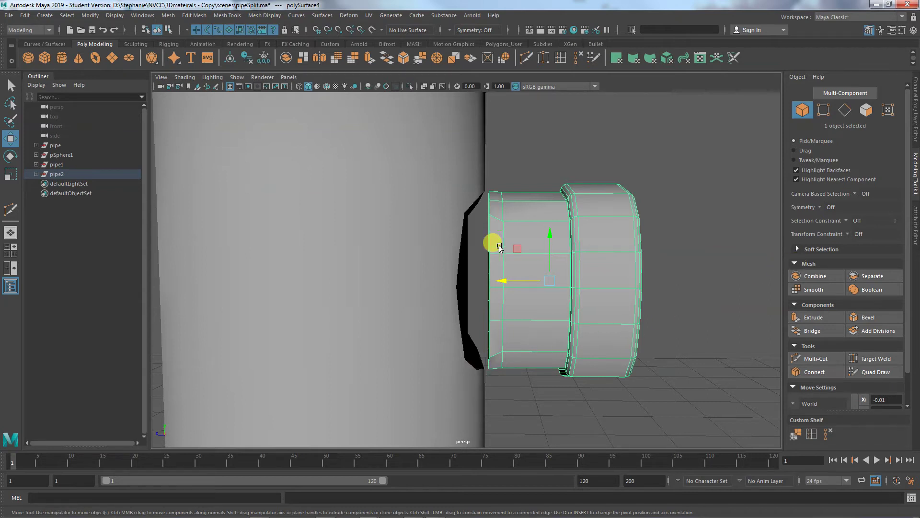
Combine the side branch and the main cylinder into one mesh and rename it pipe3.
left_click(412, 215, "shift")
left_click(807, 275)
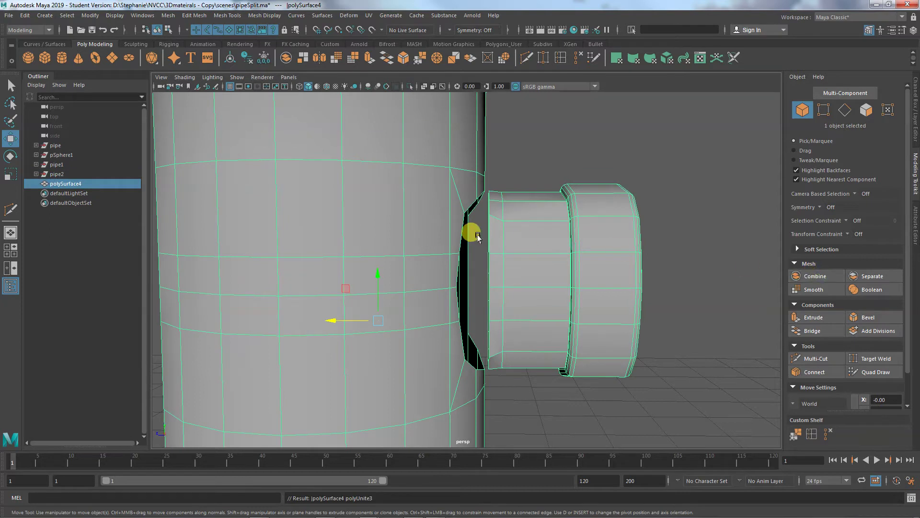
double_click(94, 183)
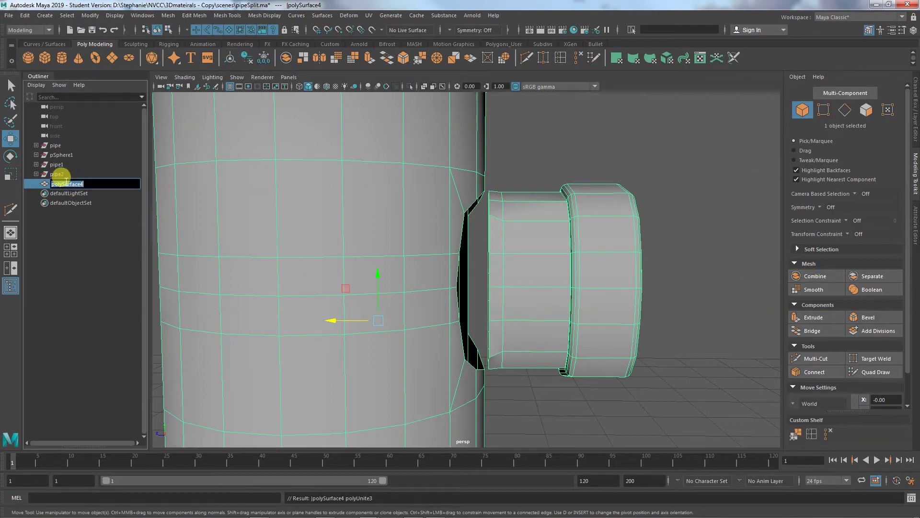
type("pipe3")
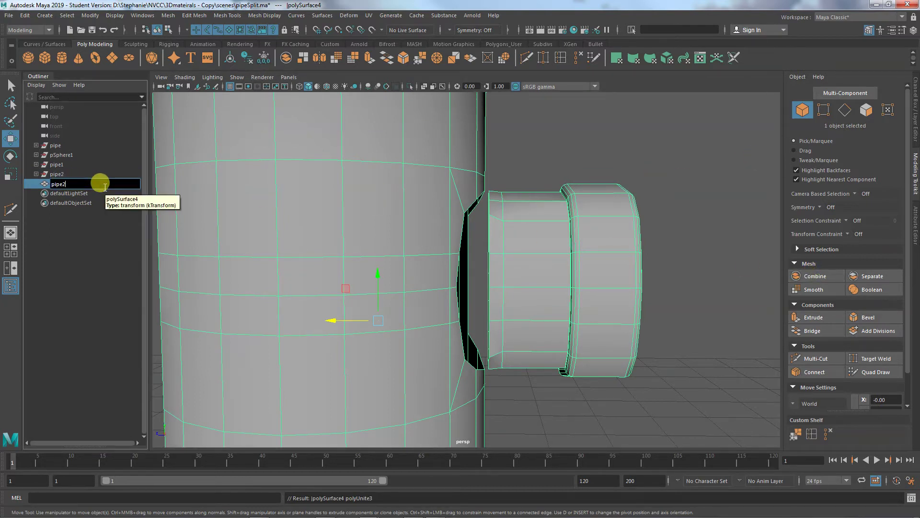
key("Return")
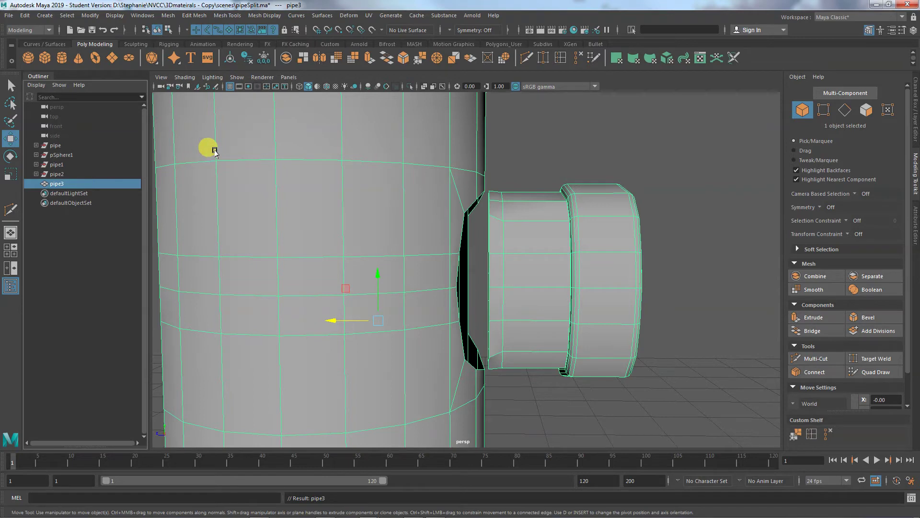
Switch pipe3 to vertex selection and activate Target Weld at the gap between branch and cylinder.
right_click_drag(517, 233, 479, 229)
left_click(551, 142)
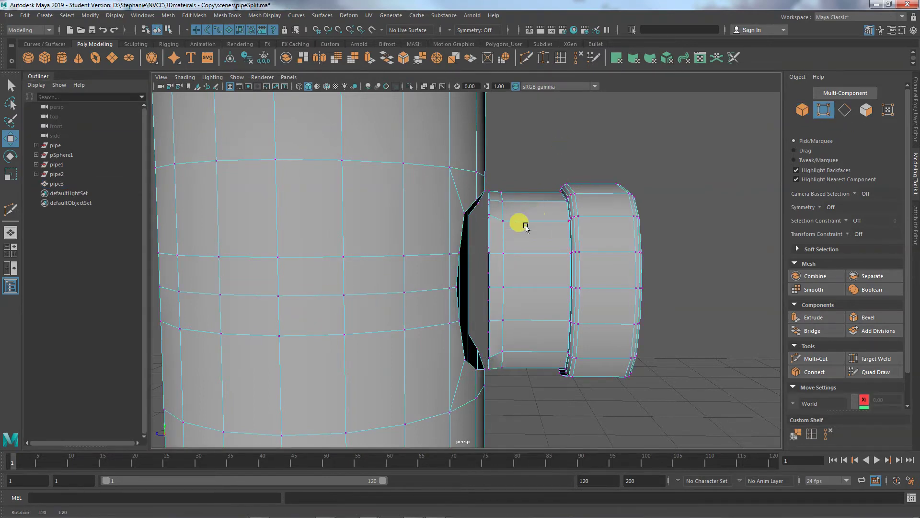
mouse_move(520, 222)
left_mouse_down("alt")
mouse_move(499, 236)
mouse_move(516, 232)
left_mouse_up("alt")
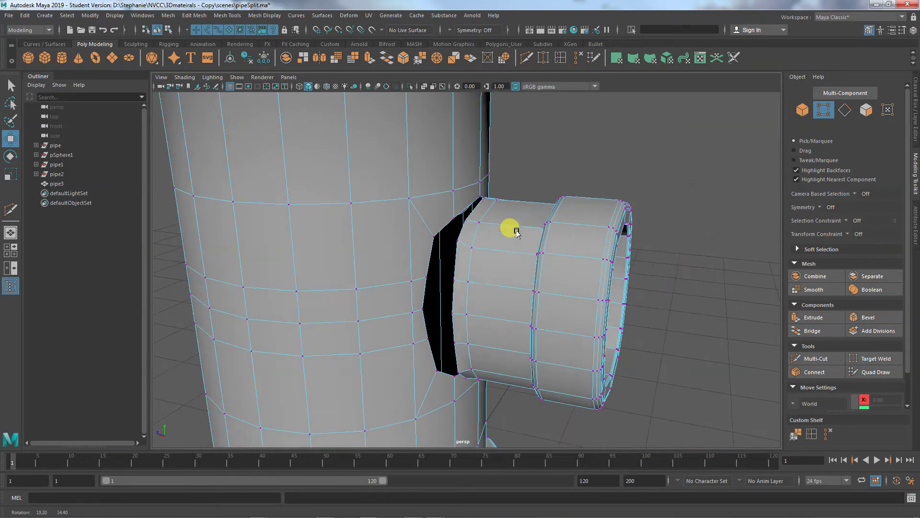
left_click(869, 358)
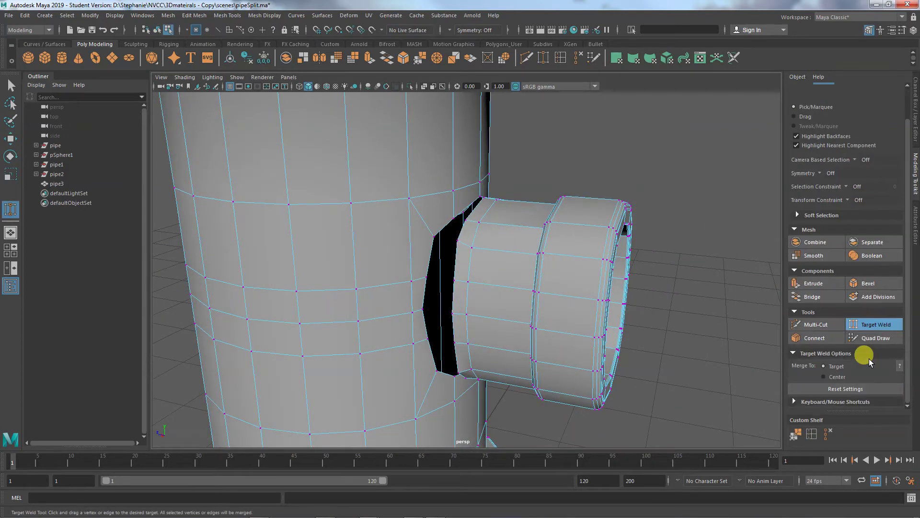
Try welding a vertex pair across the gap with Merge To set to Center, and undo the weld.
left_click(823, 377)
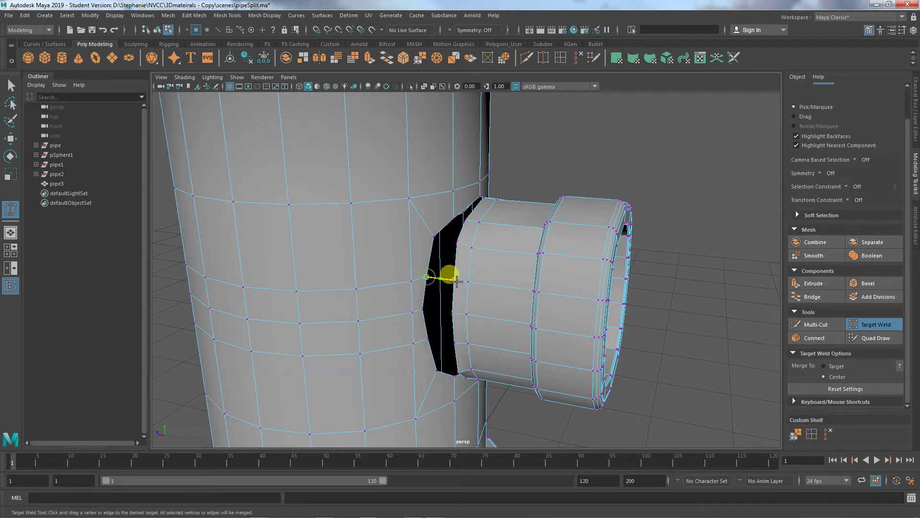
left_click_drag(456, 282, 456, 282)
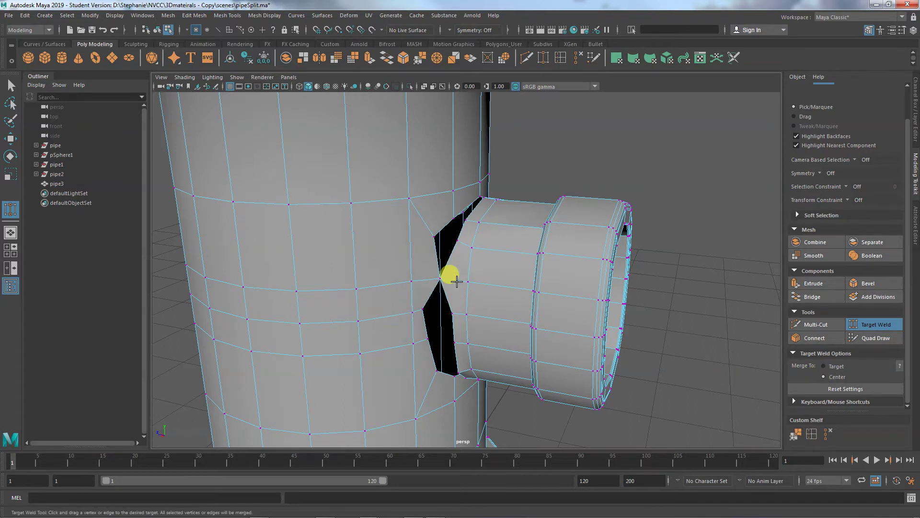
key("ctrl+z")
key("ctrl+z")
key("ctrl+z")
key("ctrl+z")
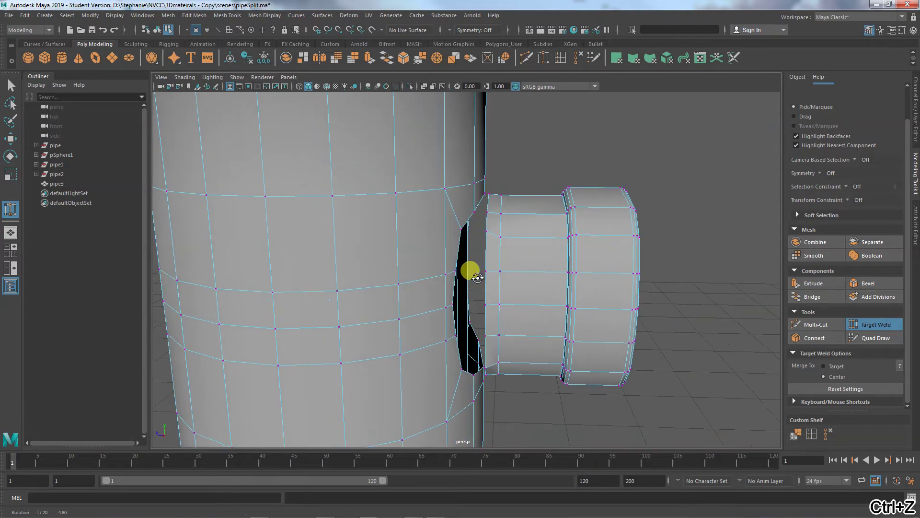
key("ctrl+z")
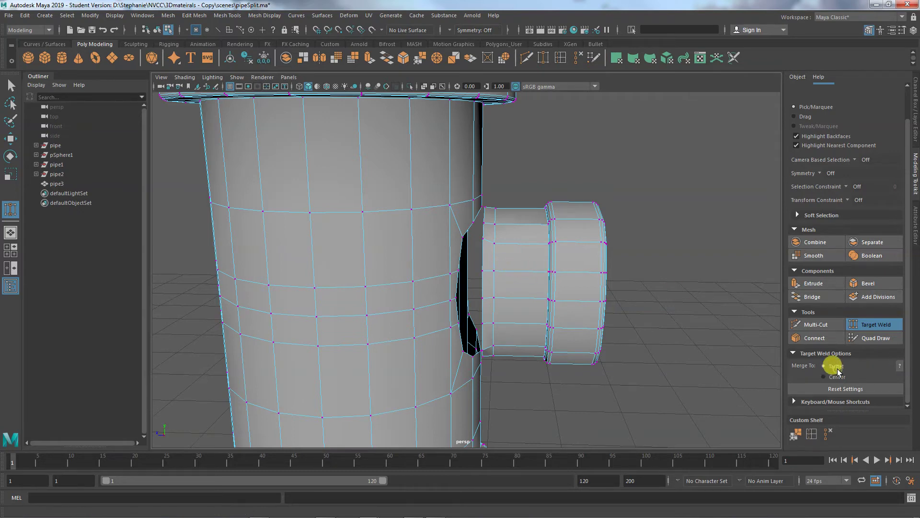
Weld the branch's border vertices on the near side onto the matching vertices of the cylinder's opening, with Merge To set to Target.
scroll(395, 318, "up", 6)
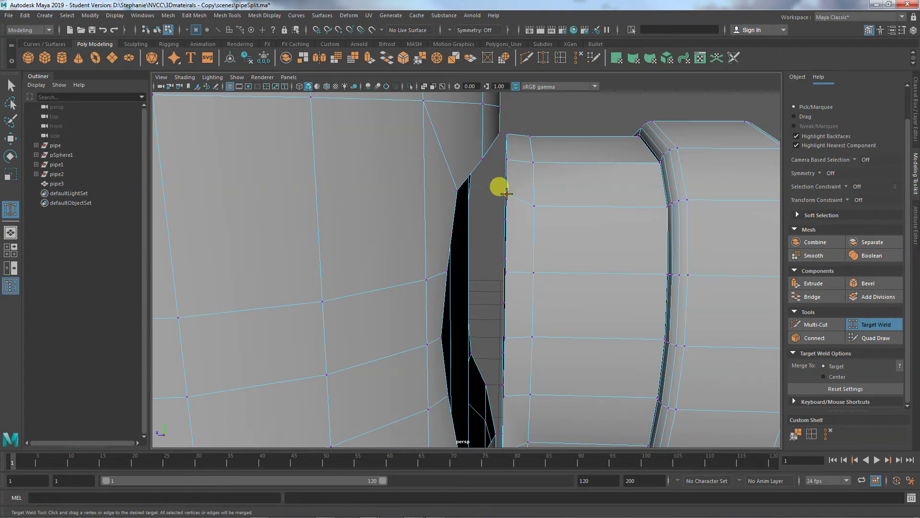
left_click_drag(506, 193, 458, 189)
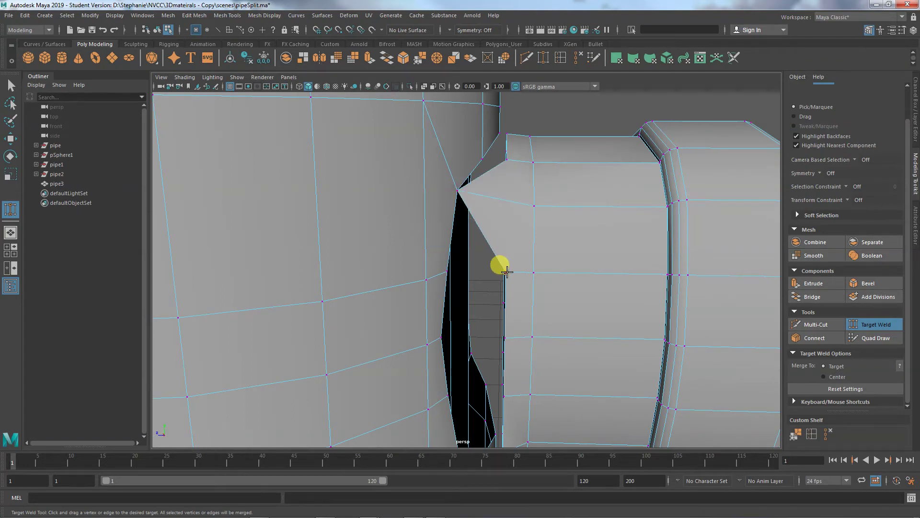
left_click_drag(507, 272, 447, 272)
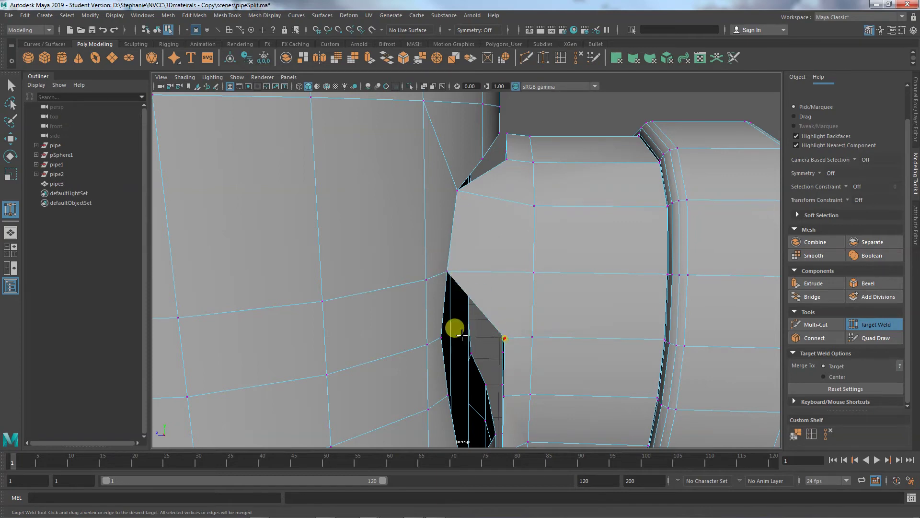
left_click_drag(461, 334, 452, 297)
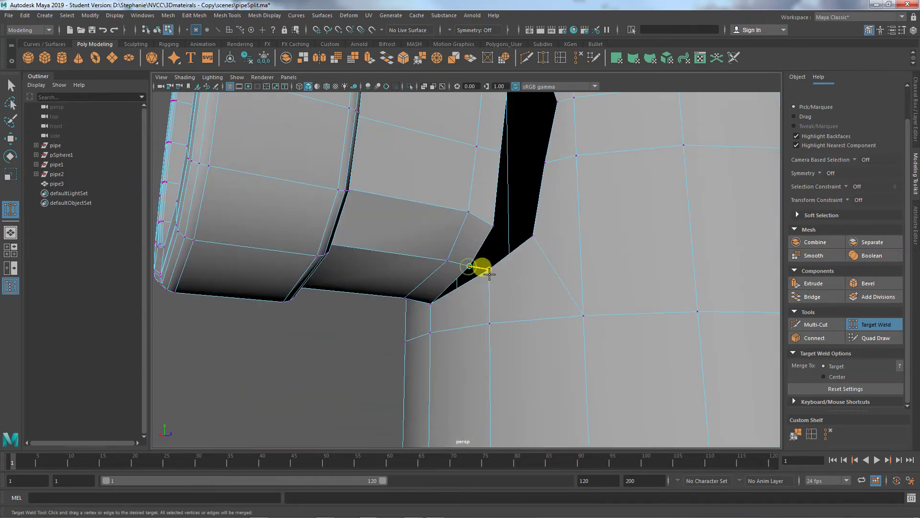
Weld the border vertices on the underside of the branch onto the lower rim vertices of the cylinder's opening.
left_click_drag(489, 273, 489, 270)
left_click_drag(530, 235, 517, 283, "alt")
middle_click_drag(517, 255, 498, 295, "alt")
right_click_drag(498, 295, 608, 298, "alt")
left_click_drag(460, 260, 550, 259)
left_click_drag(538, 223, 524, 253, "alt")
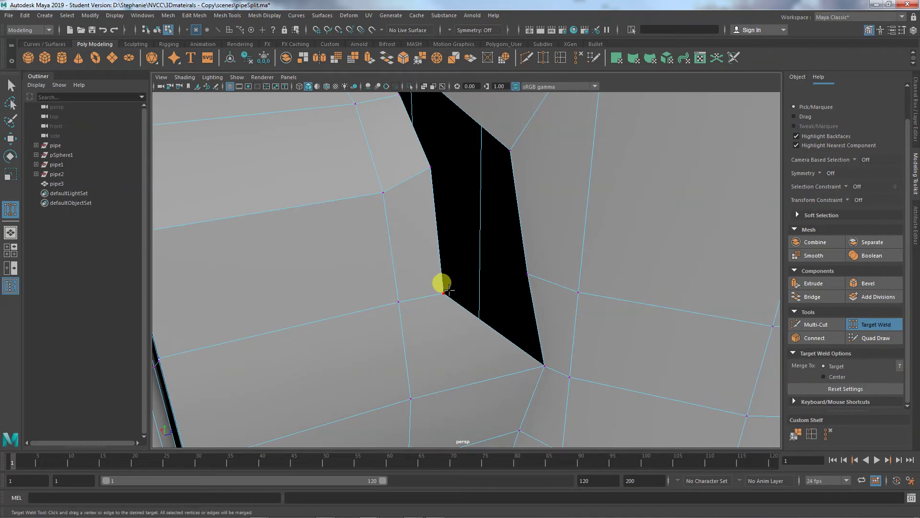
Weld the remaining border vertices along the far side and top of the branch onto the opening's rim, closing the gap.
left_click_drag(459, 285, 527, 274)
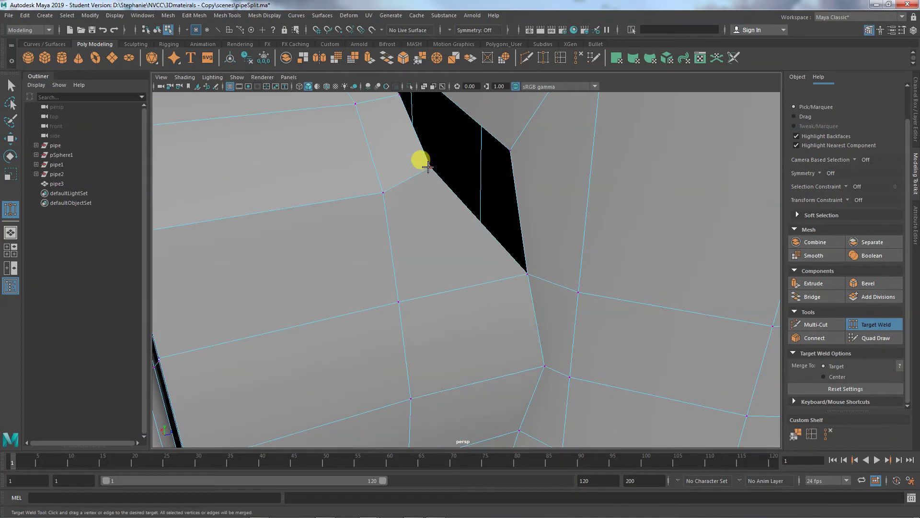
left_click_drag(429, 166, 510, 150)
middle_click_drag(498, 164, 502, 233, "alt")
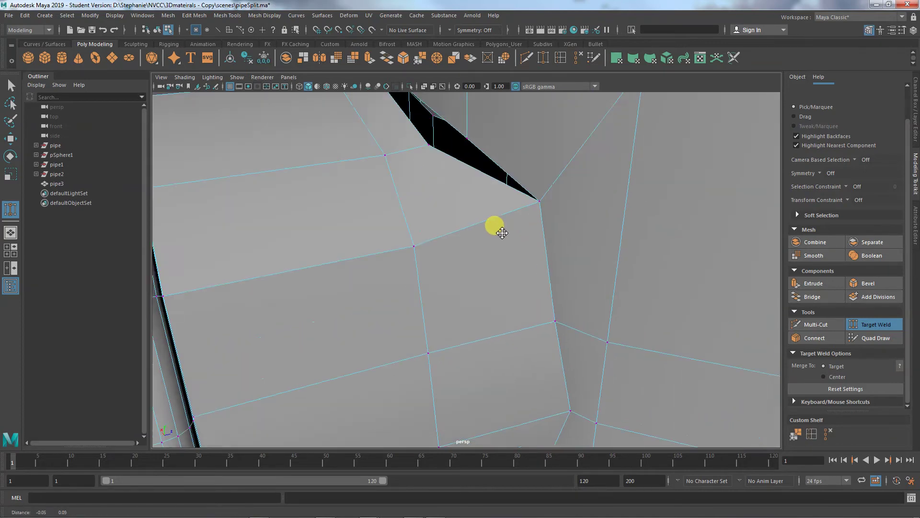
left_click_drag(502, 233, 524, 266, "alt")
left_click_drag(503, 222, 503, 223)
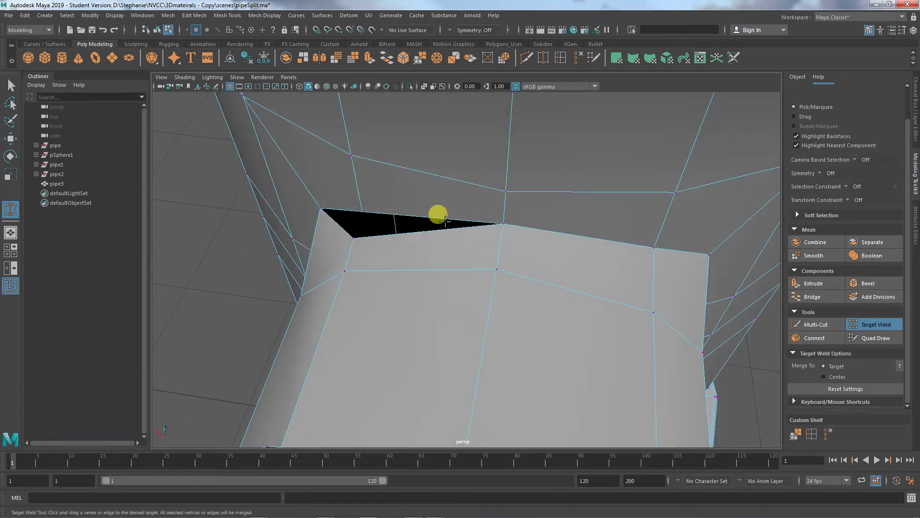
left_click_drag(361, 239, 449, 227)
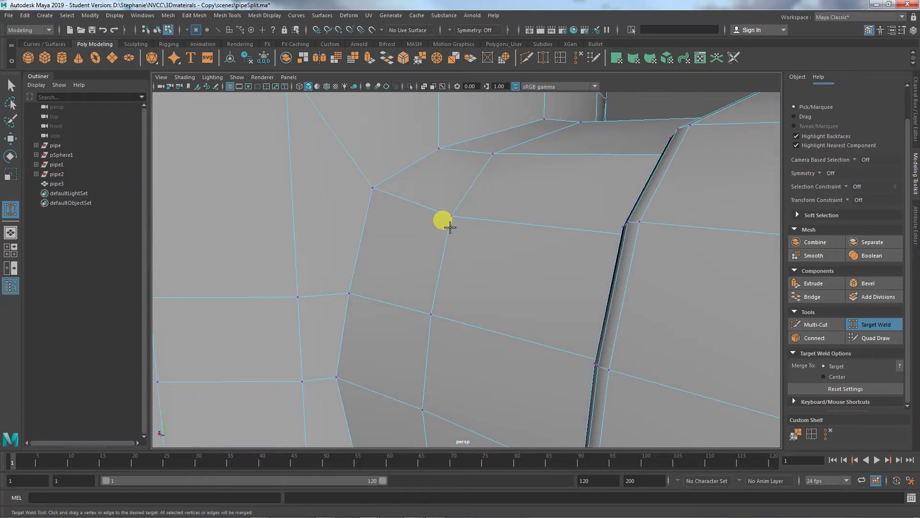
Select the full edge loop where the side branch meets the main cylinder and bevel it.
key("w")
right_click_drag(434, 226, 427, 201)
left_click(426, 201)
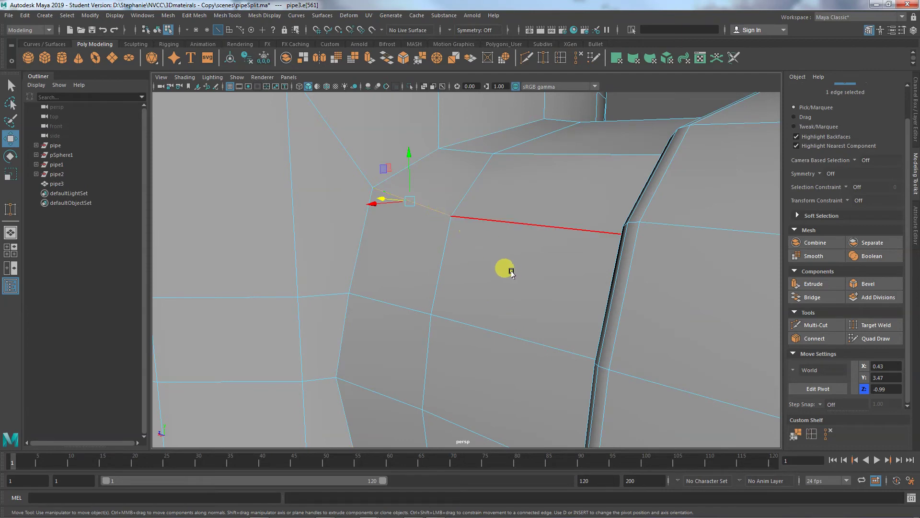
right_click_drag(503, 267, 231, 222, "alt")
left_click_drag(230, 222, 427, 288, "alt")
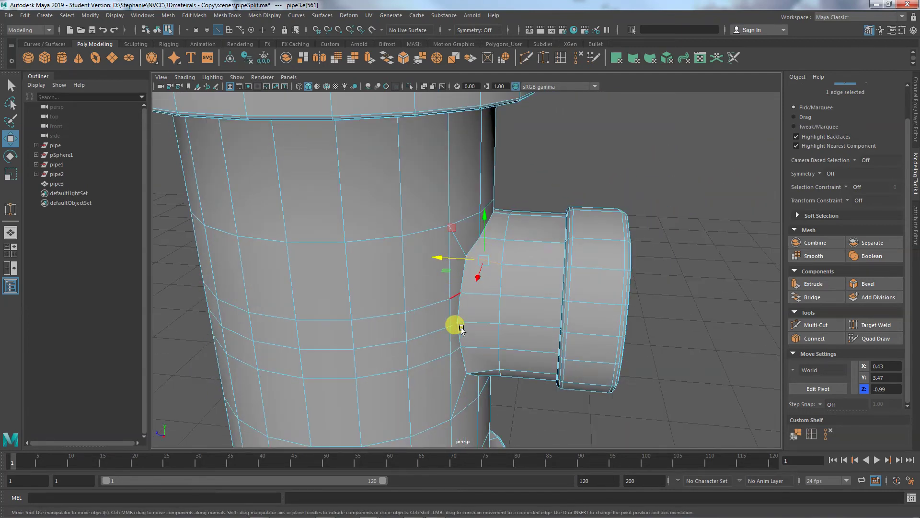
left_click_drag(466, 338, 411, 257, "alt")
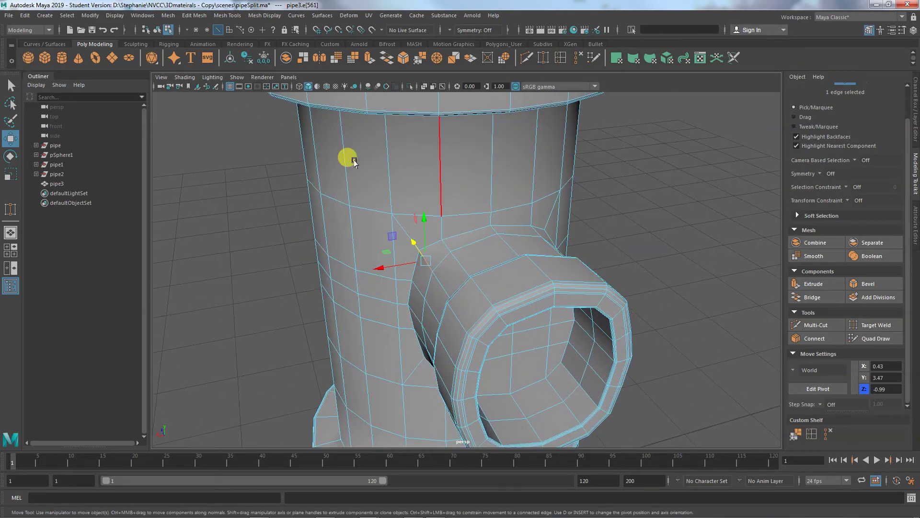
mouse_move(473, 237)
left_mouse_down("alt")
mouse_move(456, 217)
mouse_move(469, 211)
mouse_move(551, 222)
mouse_move(484, 225)
left_mouse_up("alt")
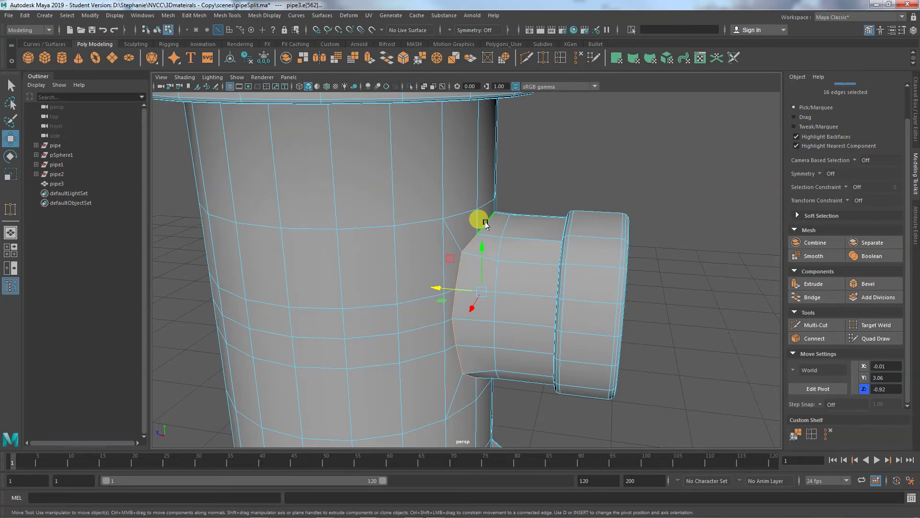
left_click_drag(486, 223, 498, 274, "alt")
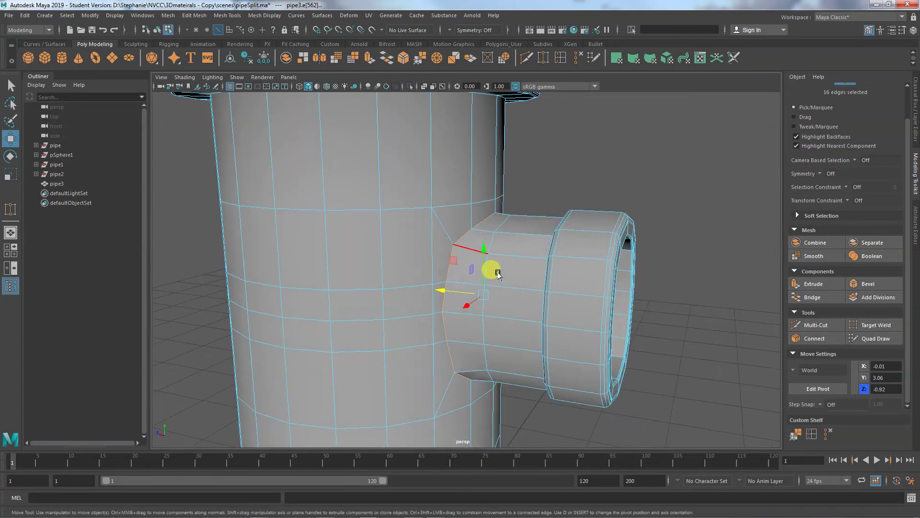
right_click_drag(498, 274, 413, 269, "alt")
left_click_drag(413, 269, 468, 260, "alt")
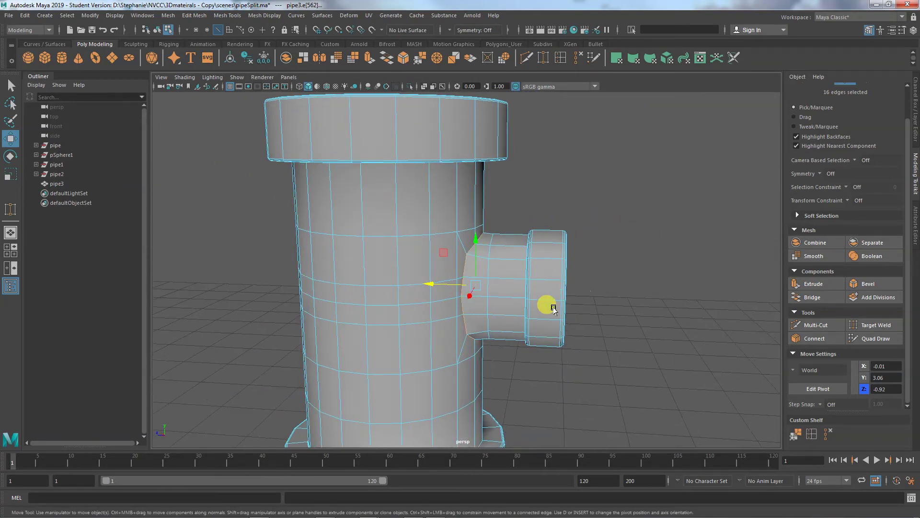
left_click(868, 284)
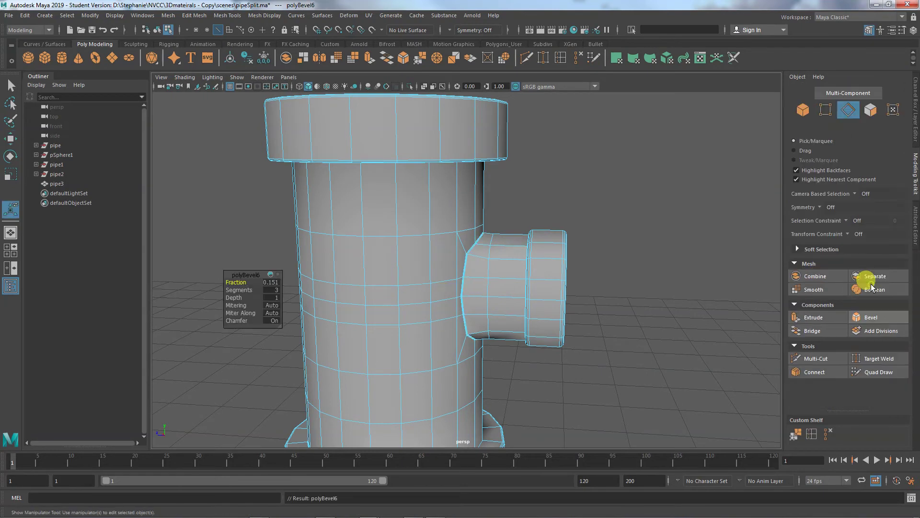
Return pipe3 to object selection and inspect its branch junction in smooth mesh preview.
right_click_drag(336, 232, 373, 218)
left_click_drag(497, 323, 597, 359, "alt")
key("3")
left_click(604, 396)
left_click(418, 235)
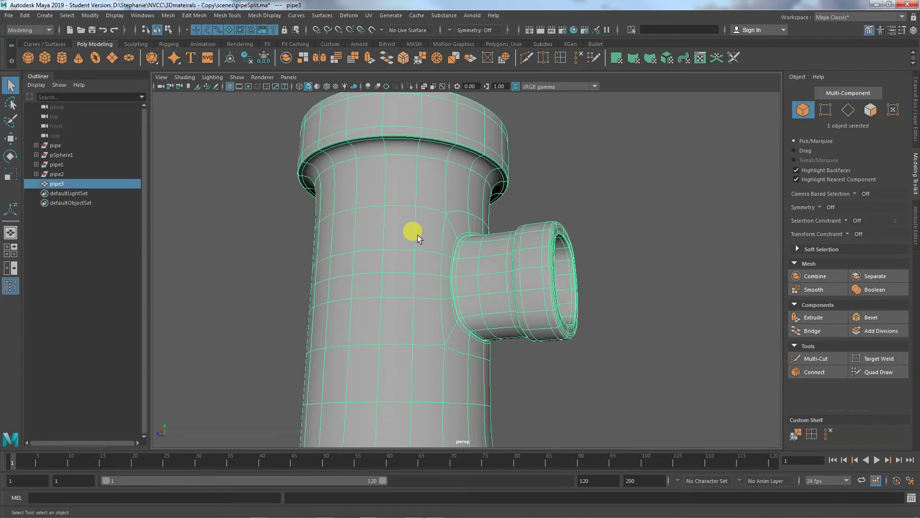
Try beveling the edge loop around the cylinder just beneath its upper flange, and undo the bevel.
left_click_drag(418, 235, 427, 182, "alt")
right_click_drag(427, 183, 407, 145)
double_click(405, 144)
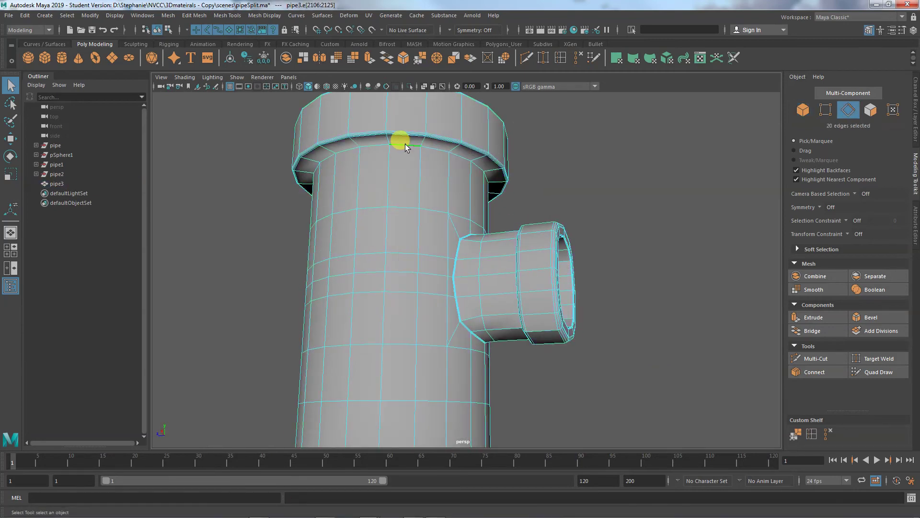
left_click(867, 314)
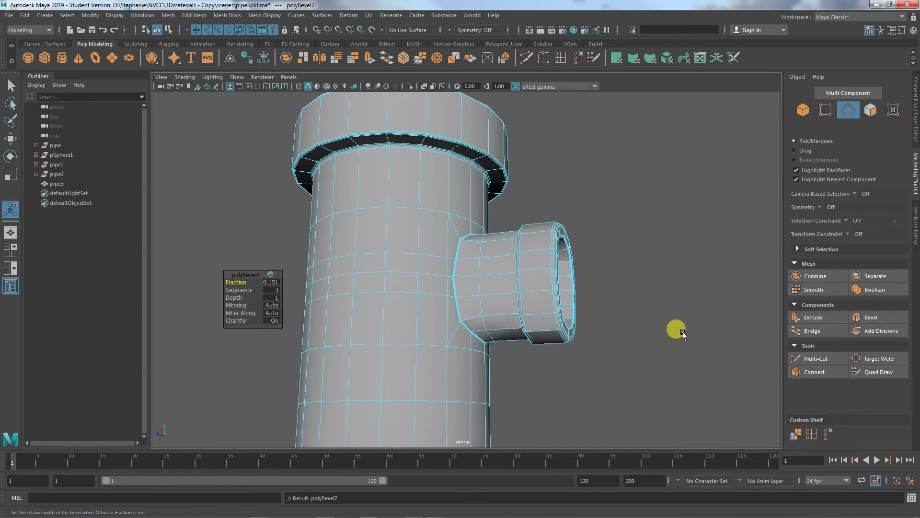
key("ctrl+z")
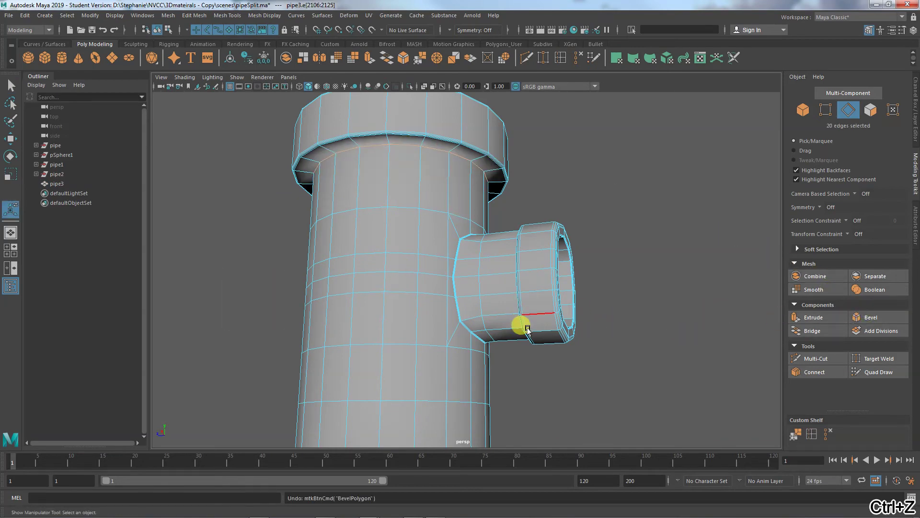
Try beveling the edge loop where the cylinder meets the lower flange, undo the bevel and check the loop up close.
left_click_drag(522, 325, 472, 397, "alt")
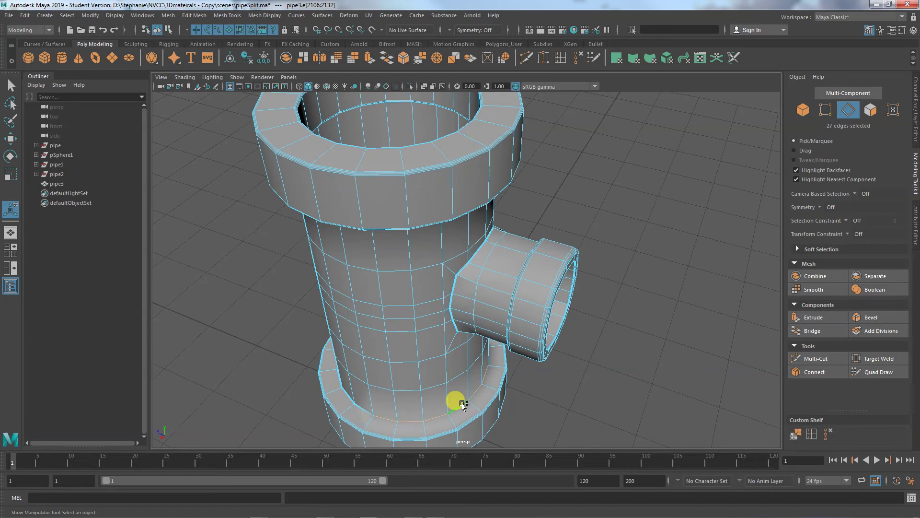
left_click(866, 317)
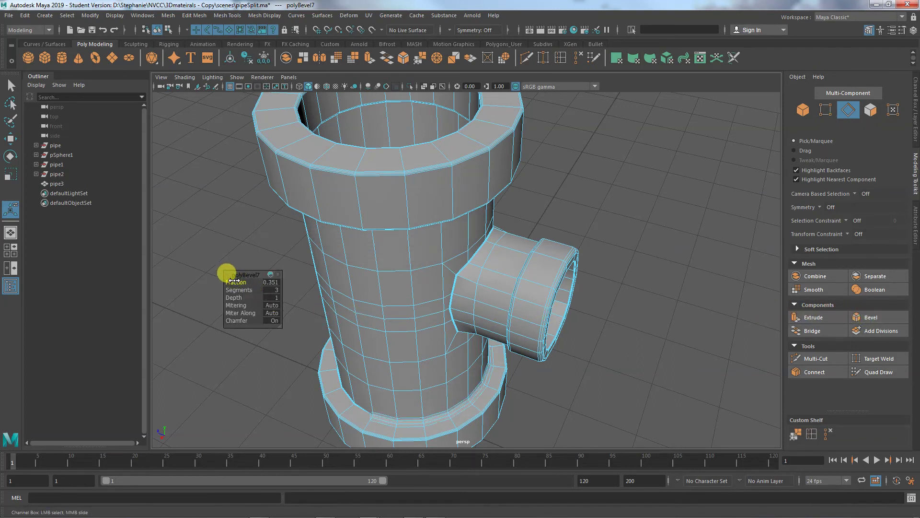
key("ctrl+z")
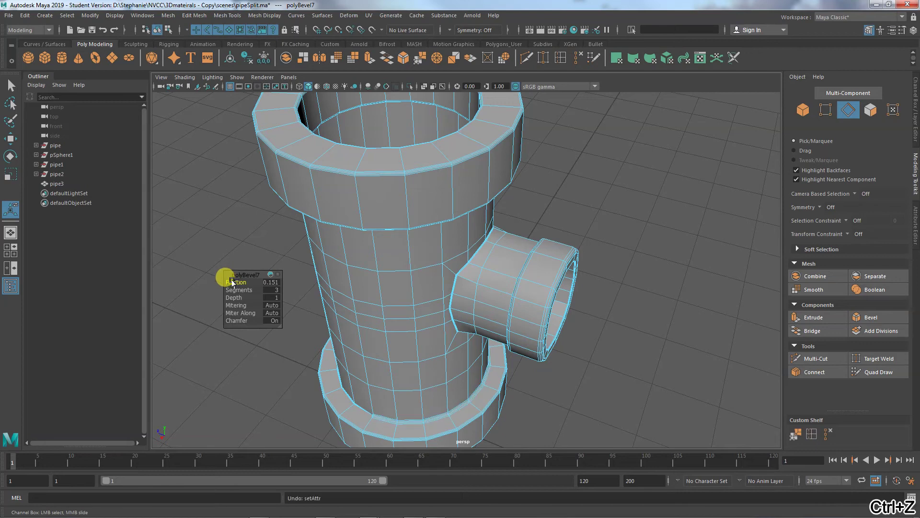
right_click_drag(281, 366, 483, 372, "alt")
middle_click_drag(335, 286, 632, 281, "alt")
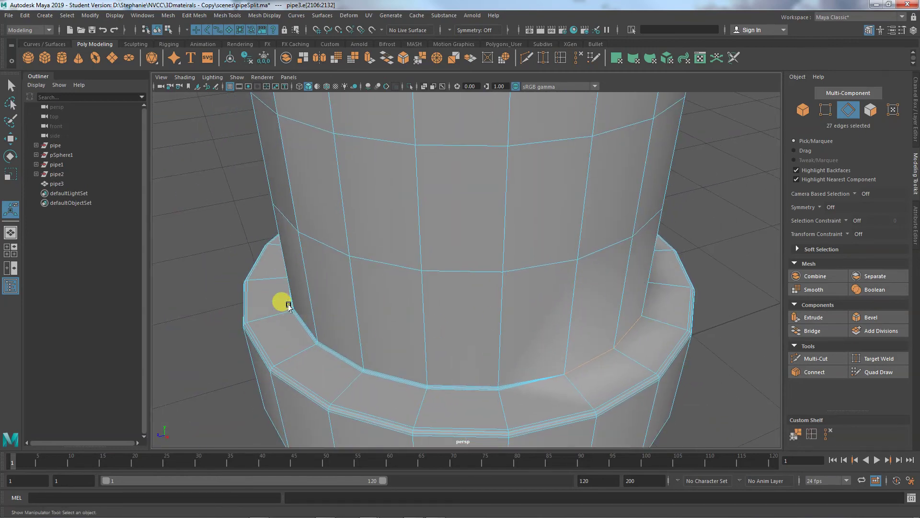
right_click_drag(476, 343, 411, 308, "alt")
middle_click_drag(411, 307, 339, 349, "alt")
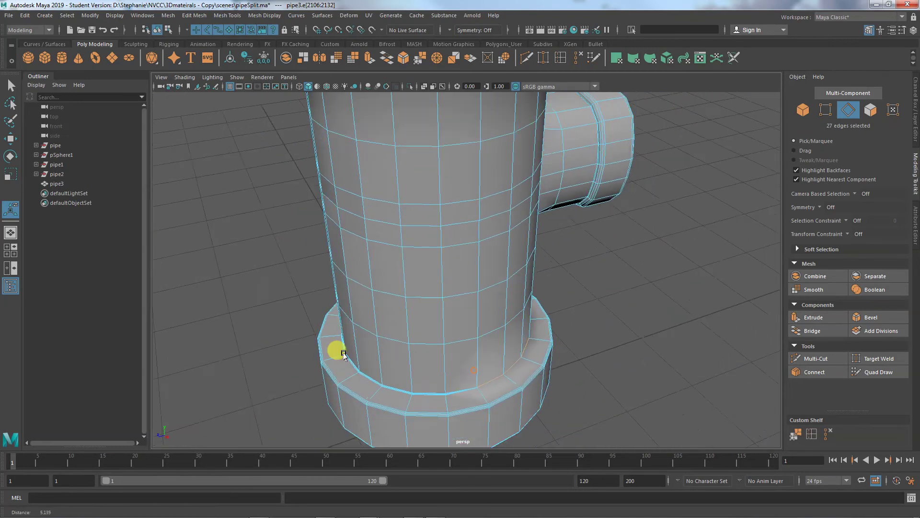
Return pipe3 to object selection, turn on smooth mesh preview and deselect it to view the side branch.
right_click_drag(339, 350, 529, 214, "alt")
key("q")
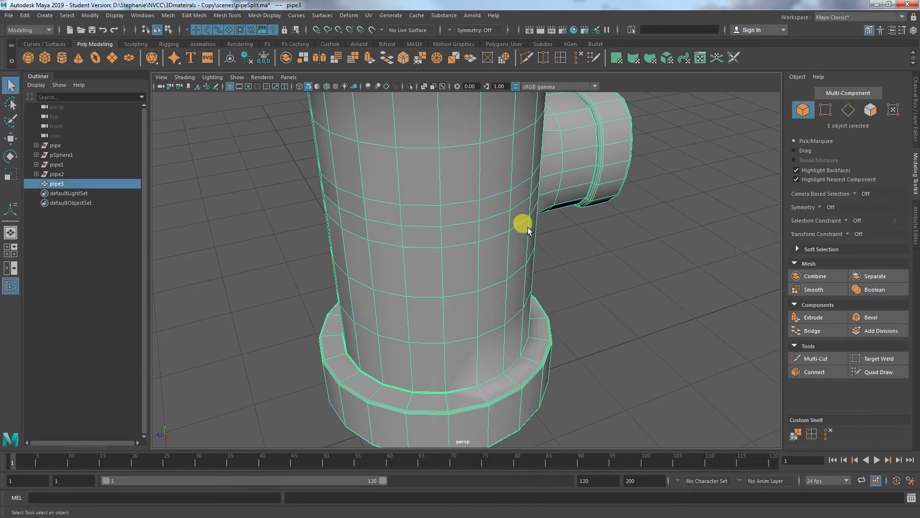
left_click_drag(534, 258, 569, 360, "alt")
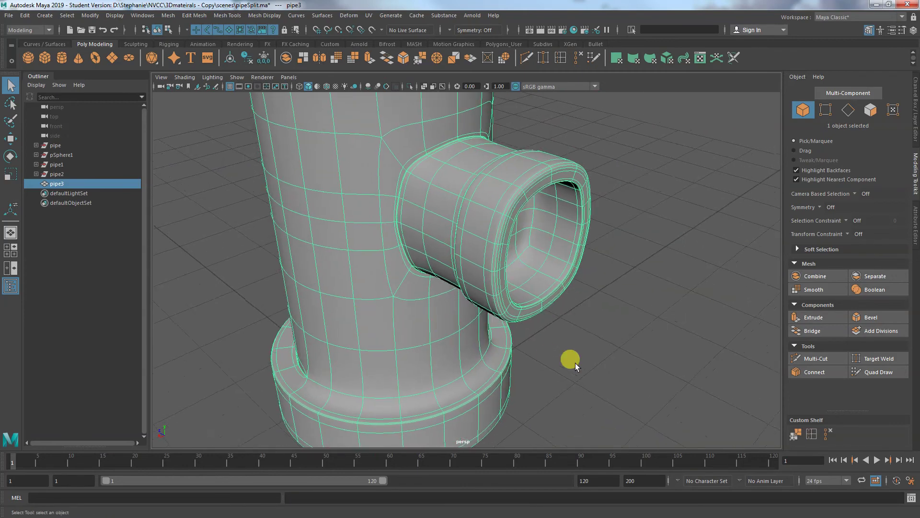
left_click(570, 360)
scroll(575, 364, "up", 3)
left_click_drag(539, 358, 505, 323, "alt")
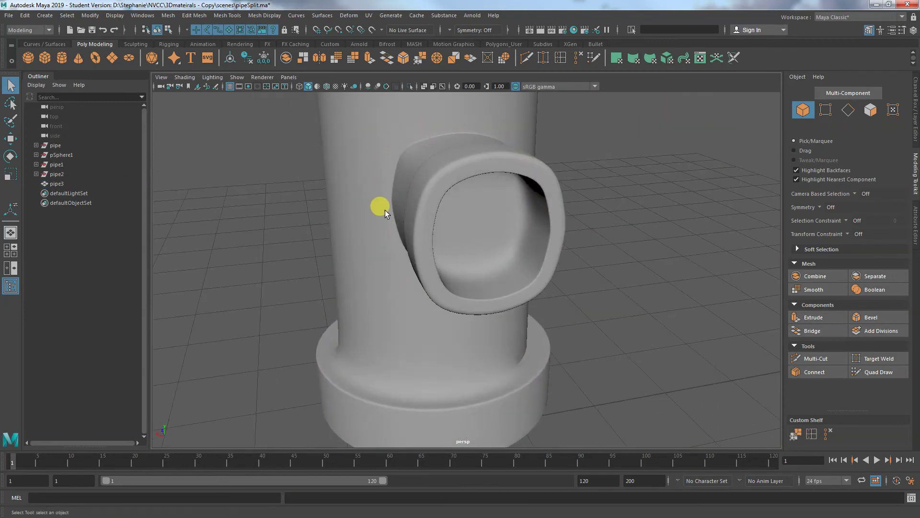
left_click_drag(384, 210, 433, 263, "alt")
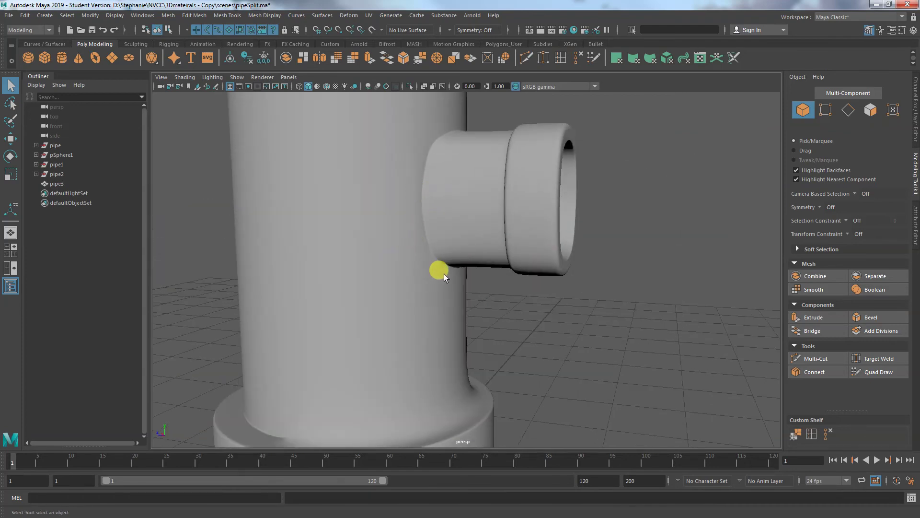
Examine the smoothed pipe3 from several sides, comparing the lower flange's edges with the side branch junction.
right_click_drag(413, 281, 294, 304, "alt")
left_click_drag(294, 304, 441, 350, "alt")
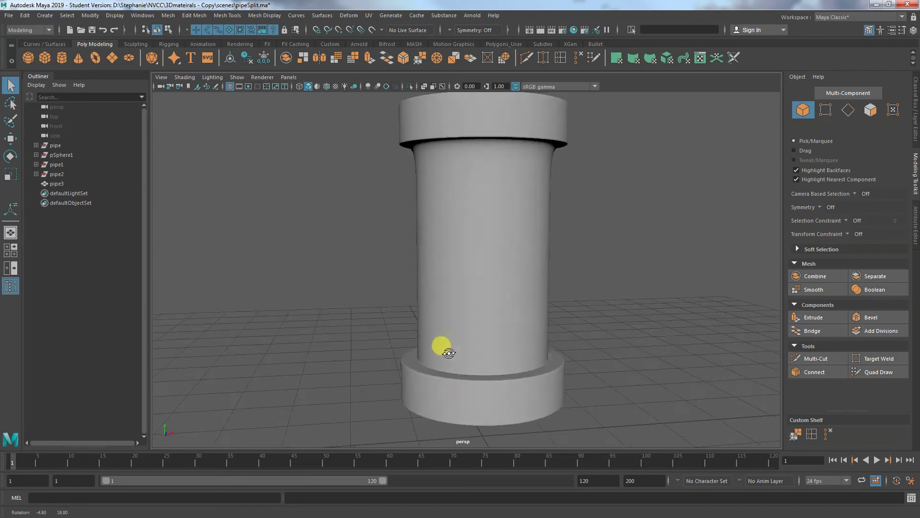
middle_click_drag(442, 349, 396, 307, "alt")
right_click_drag(396, 306, 584, 331, "alt")
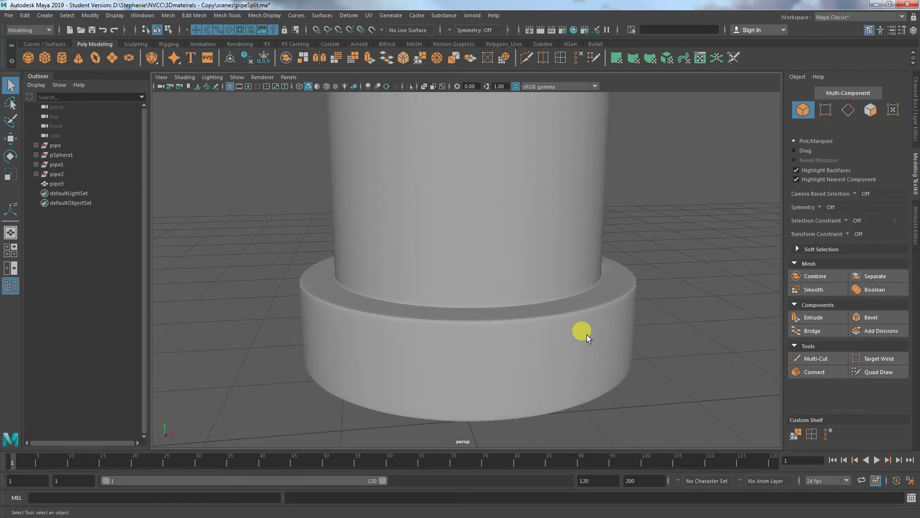
scroll(584, 331, "up", 2)
left_click_drag(442, 309, 431, 308, "alt")
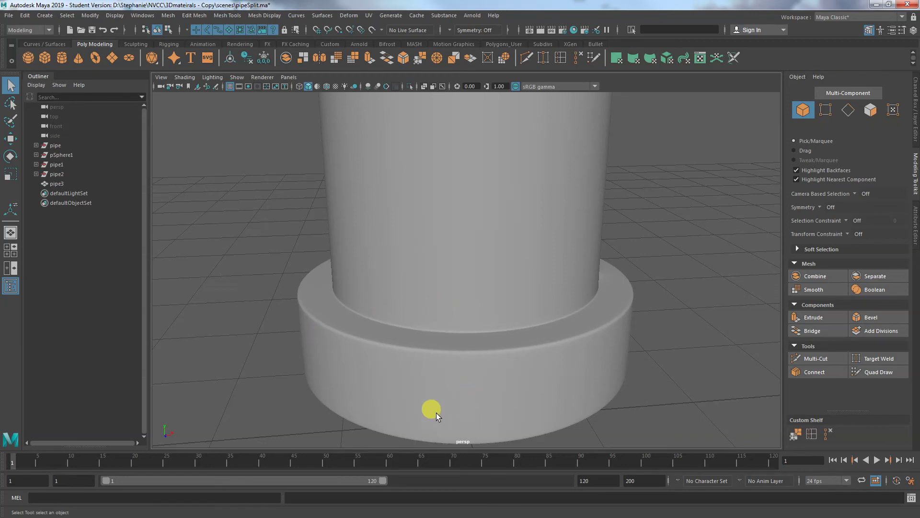
left_click_drag(433, 416, 273, 396, "alt")
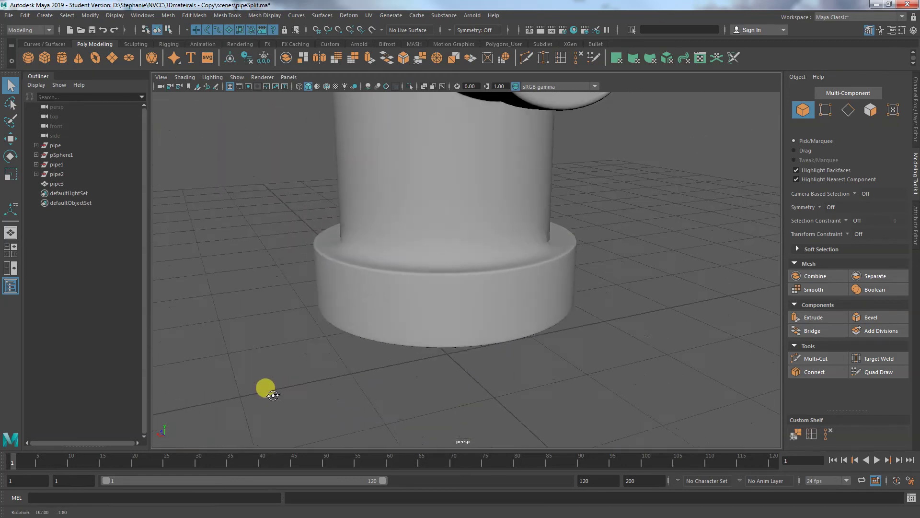
middle_click_drag(273, 395, 477, 365, "alt")
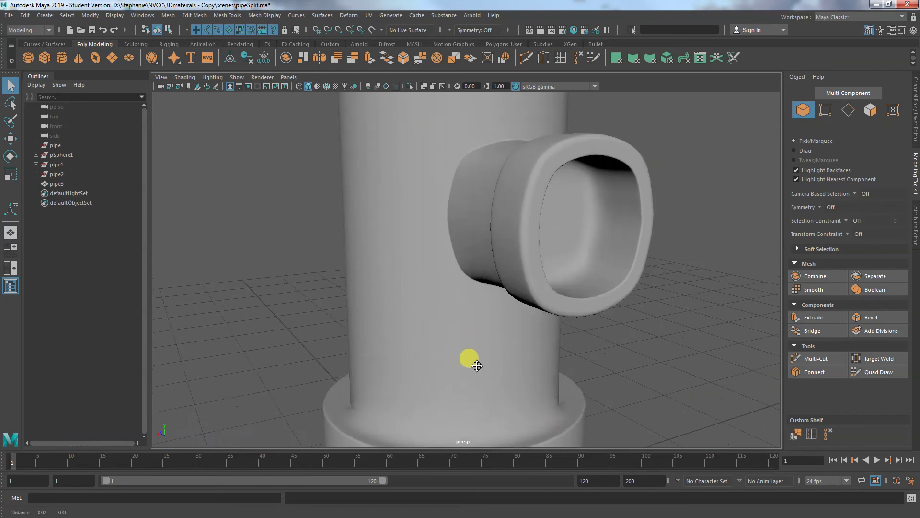
right_click_drag(477, 365, 511, 389, "alt")
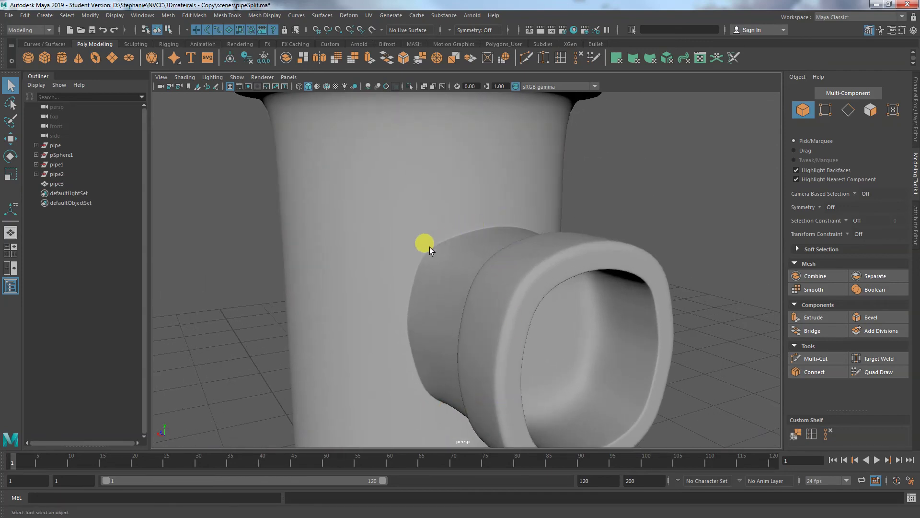
Compare pipe3's branch junction in unsmoothed display and smooth mesh preview, finishing with the unsmoothed display.
left_click(431, 381)
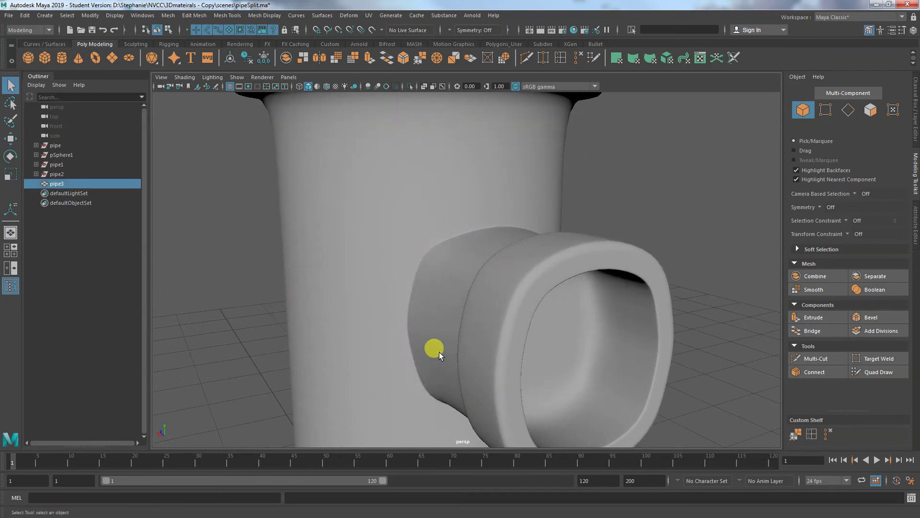
key("1")
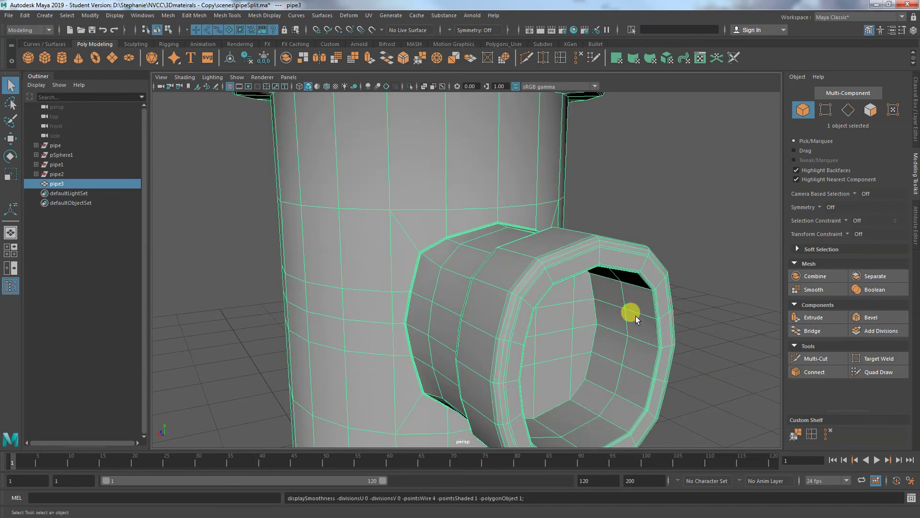
left_click(704, 305)
left_click_drag(705, 305, 548, 378, "alt")
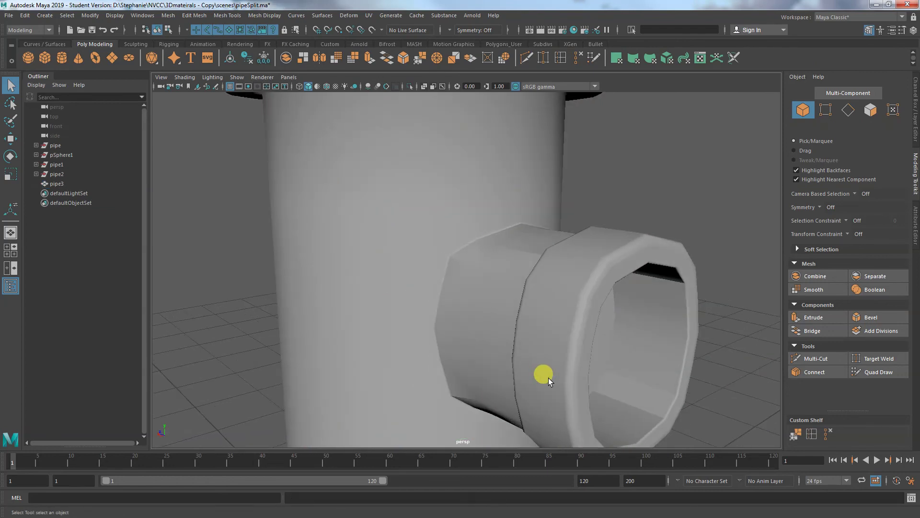
left_click(506, 339)
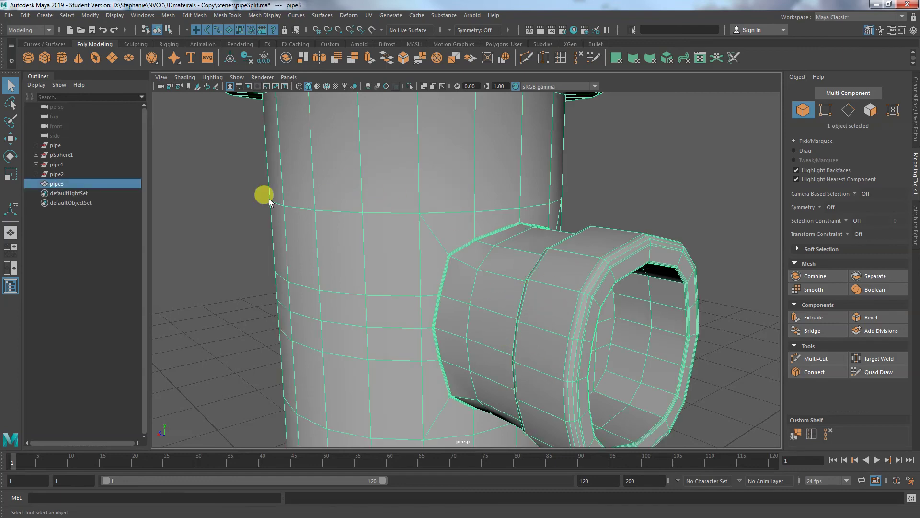
key("3")
left_click(223, 210)
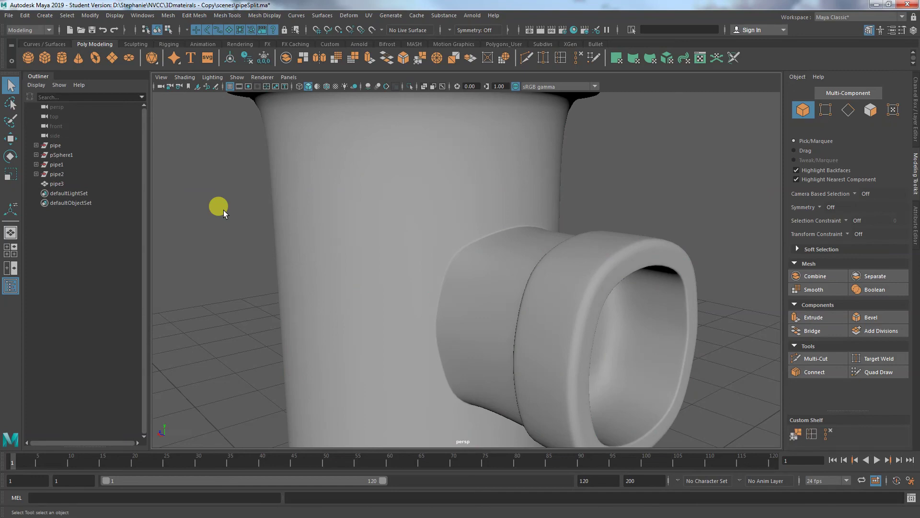
left_click(436, 272)
key("1")
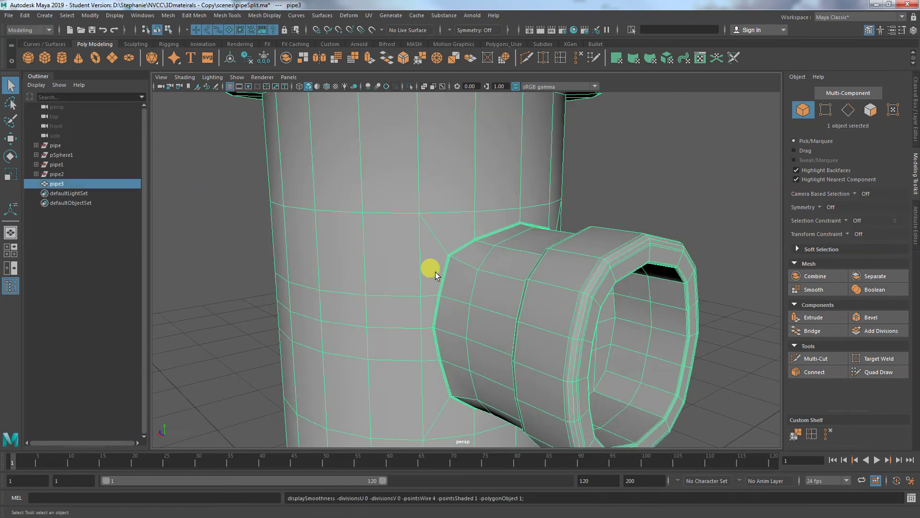
Inspect the edge flow of the whole unsmoothed pipe3, around the cylinder, both flanges and the branch junction.
right_click_drag(471, 278, 259, 263, "alt")
left_click_drag(259, 263, 393, 330, "alt")
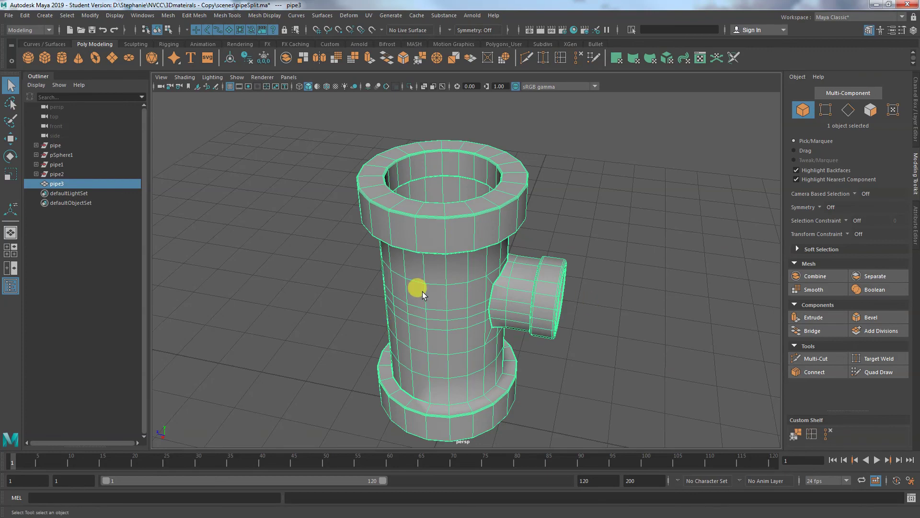
left_click_drag(421, 292, 465, 276, "alt")
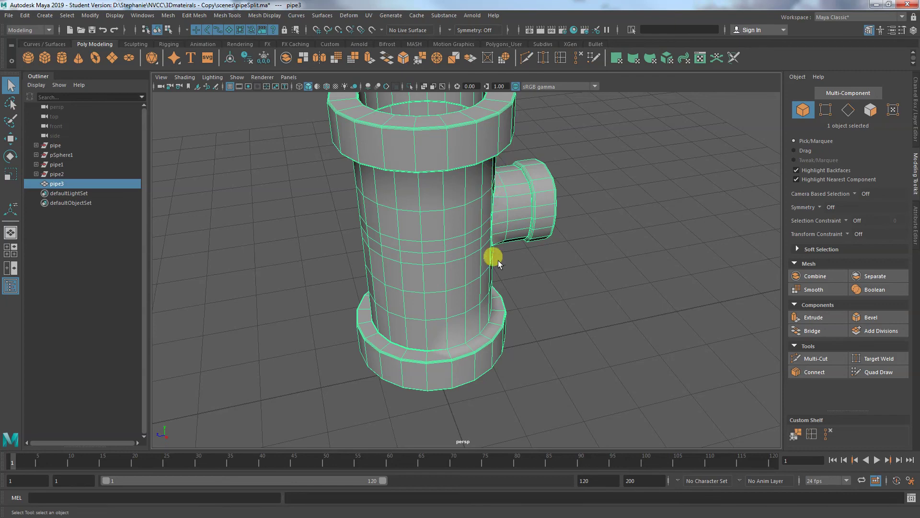
left_click_drag(497, 254, 515, 246, "alt")
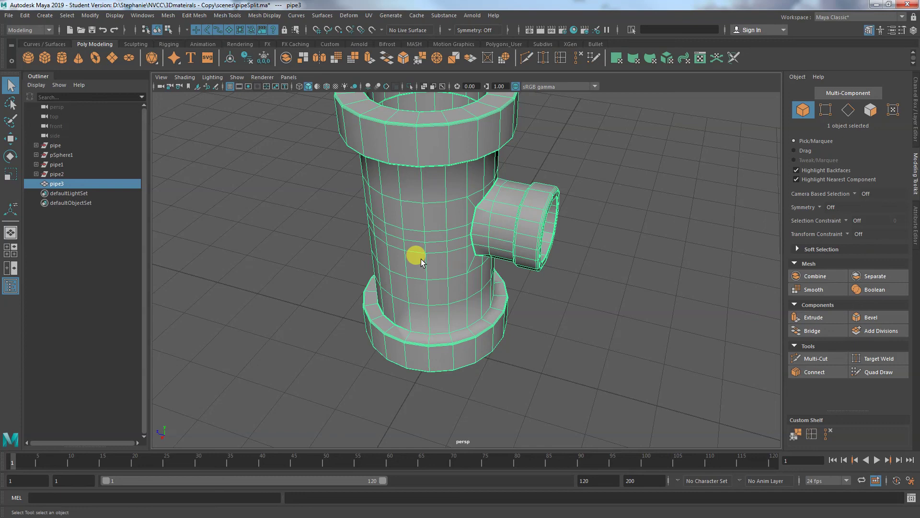
left_click_drag(421, 262, 424, 269, "alt")
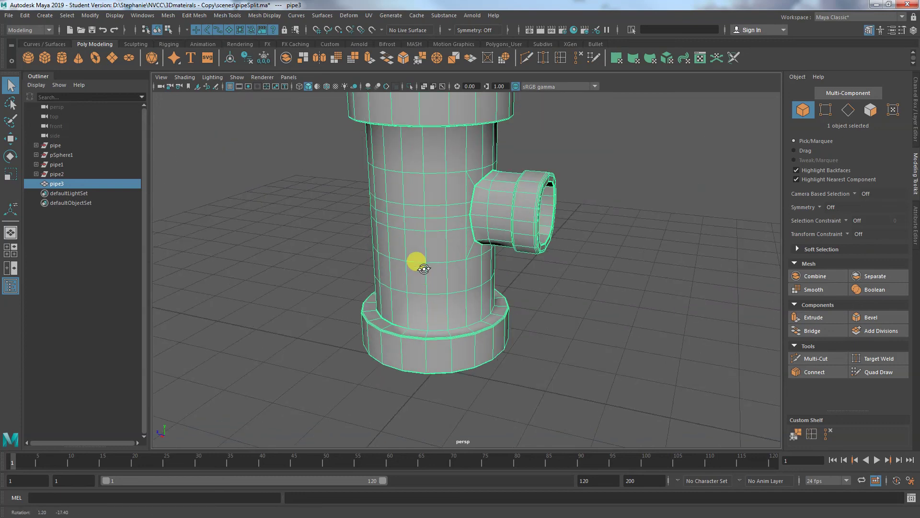
scroll(432, 269, "up", 5)
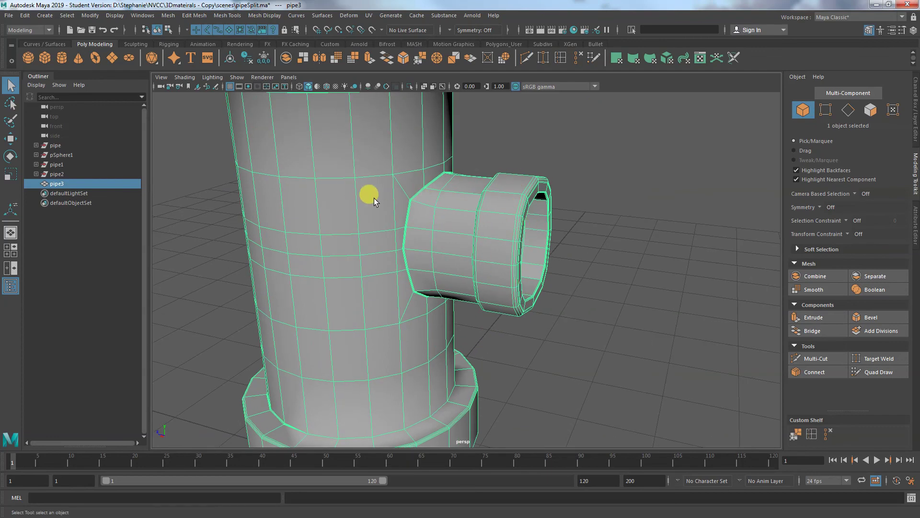
scroll(425, 211, "down", 3)
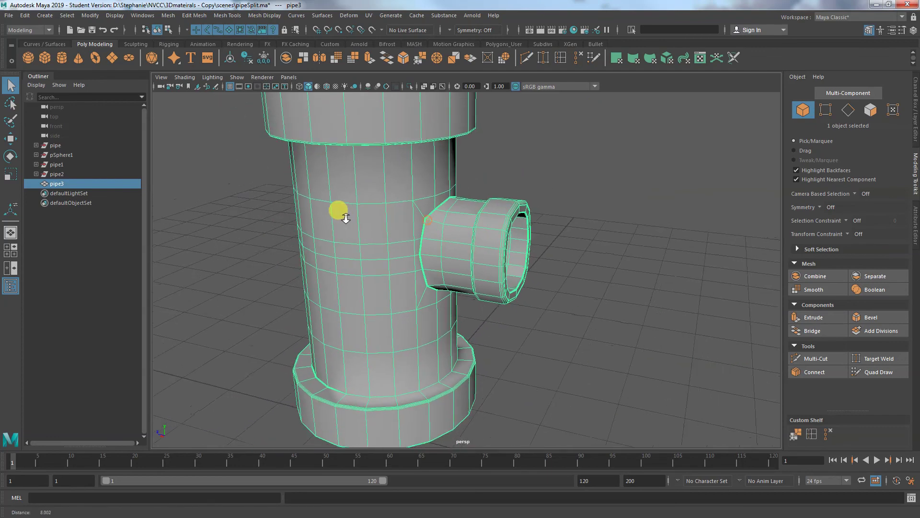